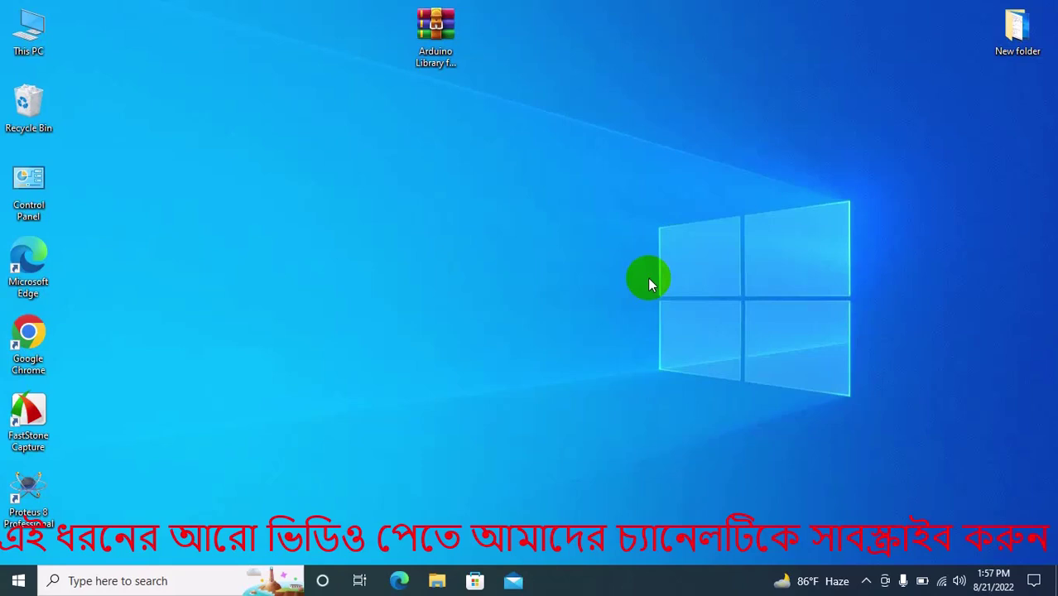
Open the recent project "1st project" in Proteus 8 Professional and close its 3D Visualizer view.
double_click(23, 511)
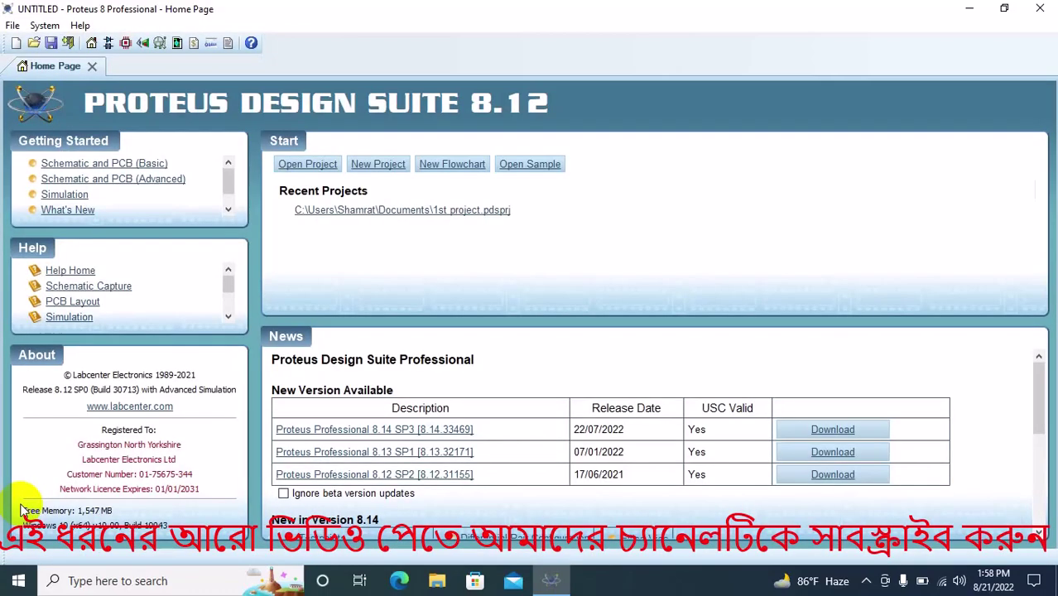
click(465, 211)
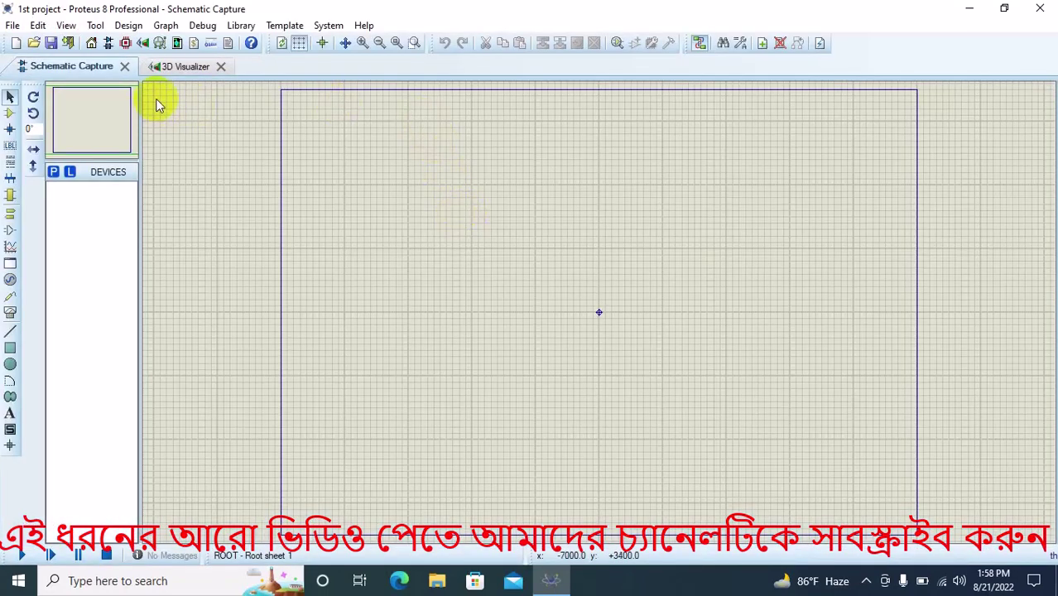
click(221, 66)
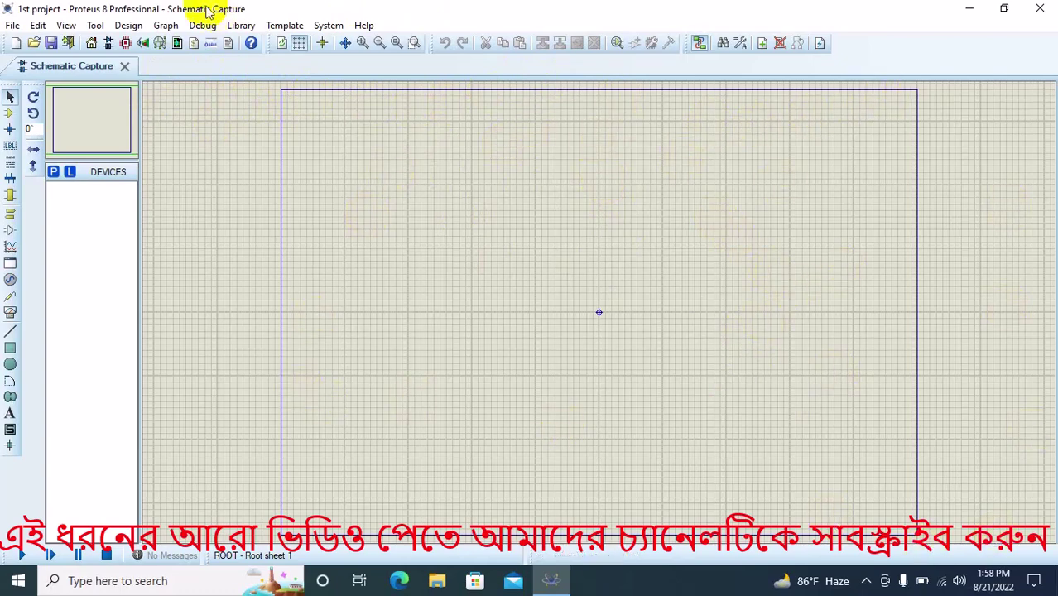
Set the schematic's sheet size to A1, 32in by 21in.
click(327, 25)
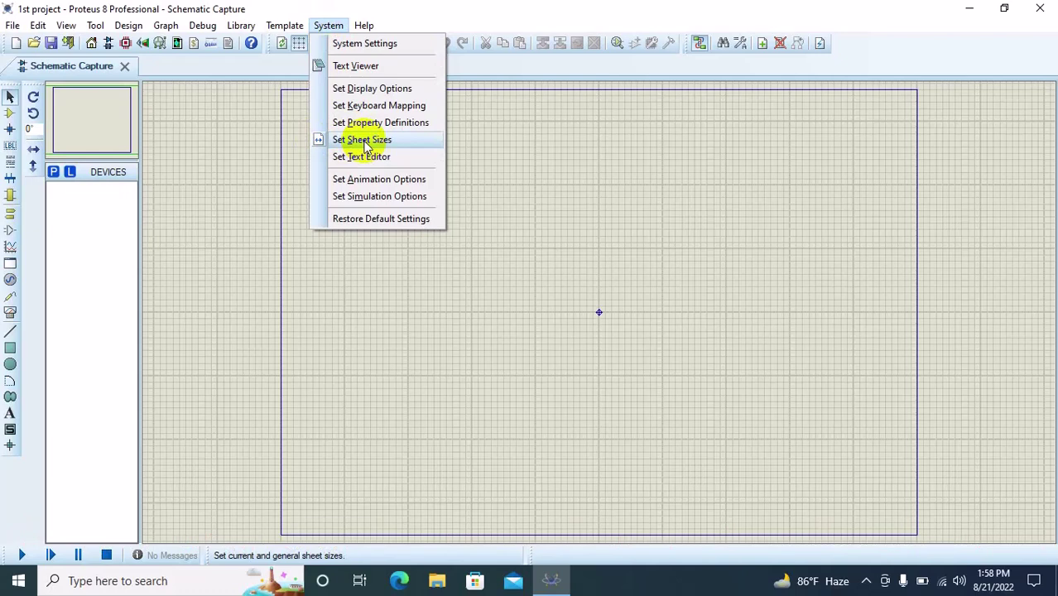
click(365, 141)
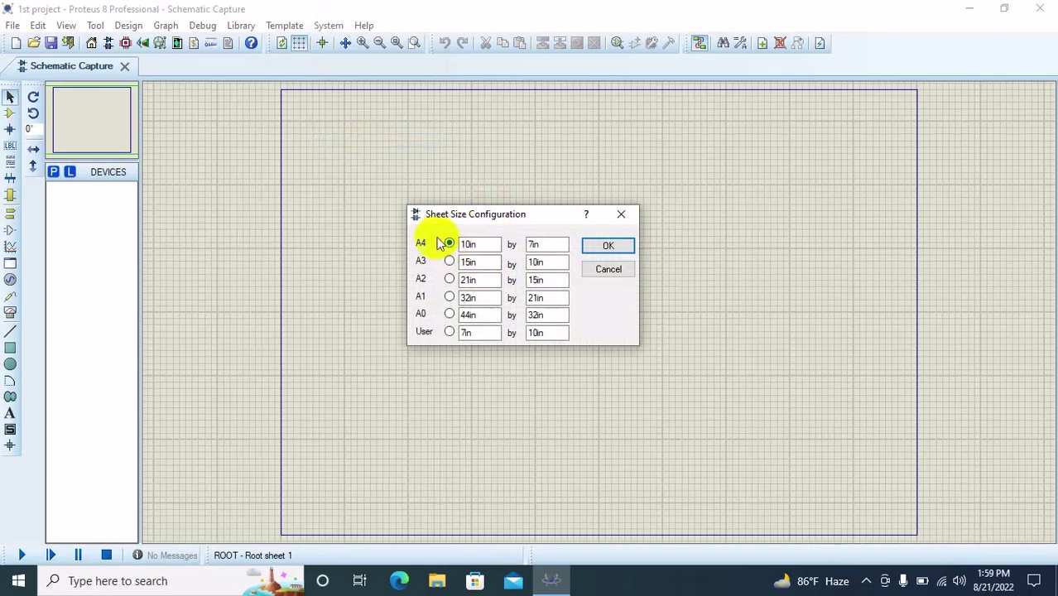
click(448, 296)
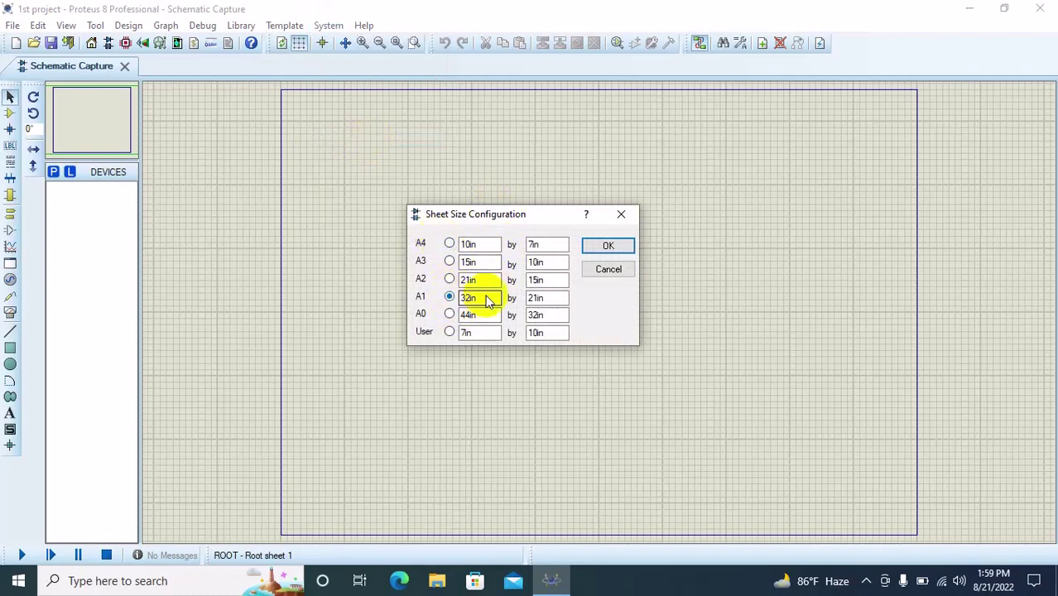
click(607, 246)
key(F8)
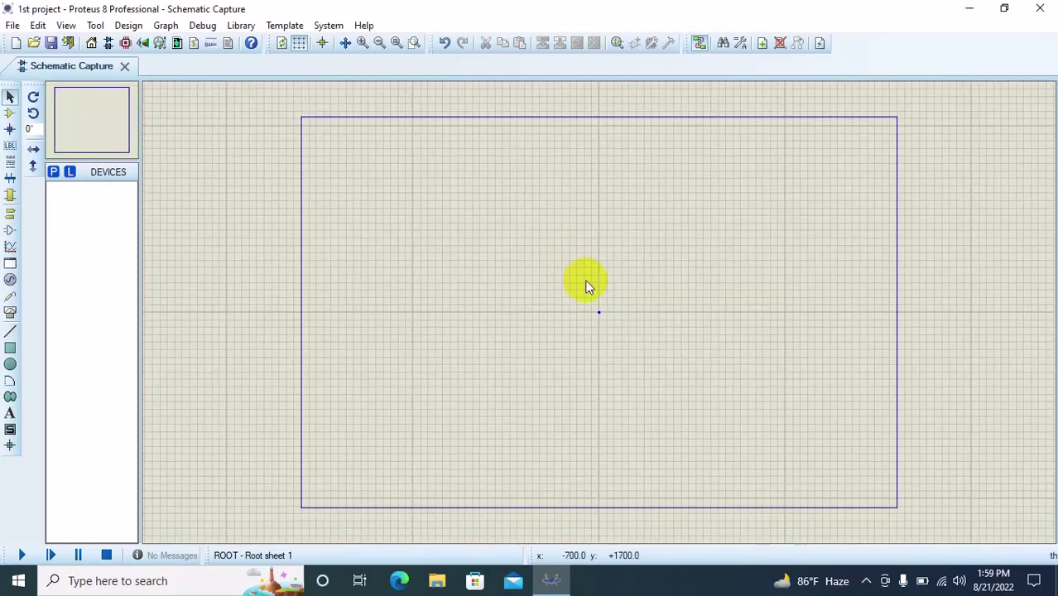
scroll(592, 298, up, 3)
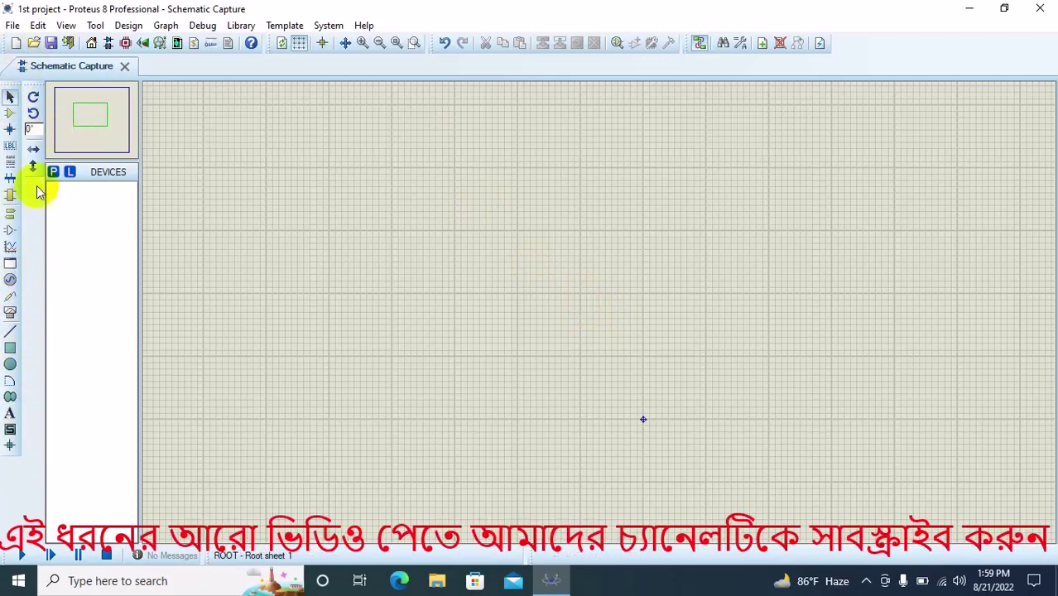
Switch to component placement, view the Device Libraries manager and close it again.
click(11, 114)
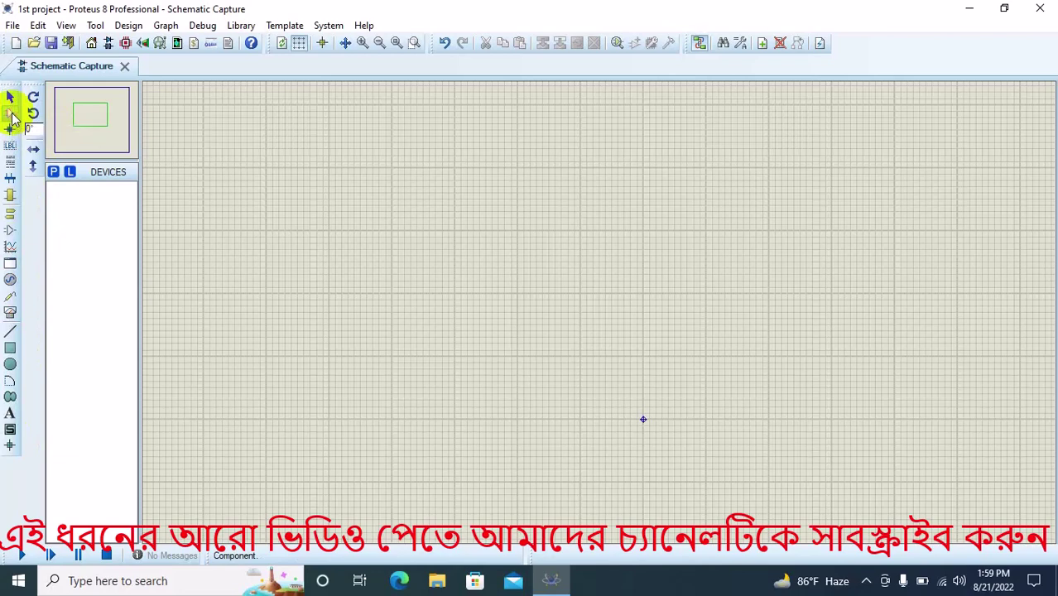
click(71, 173)
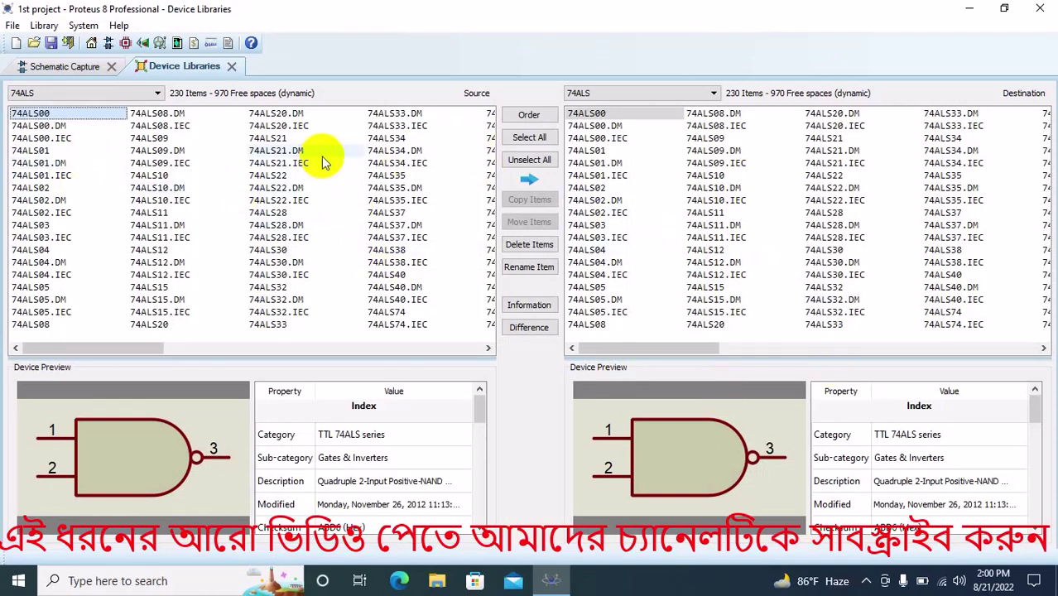
click(231, 66)
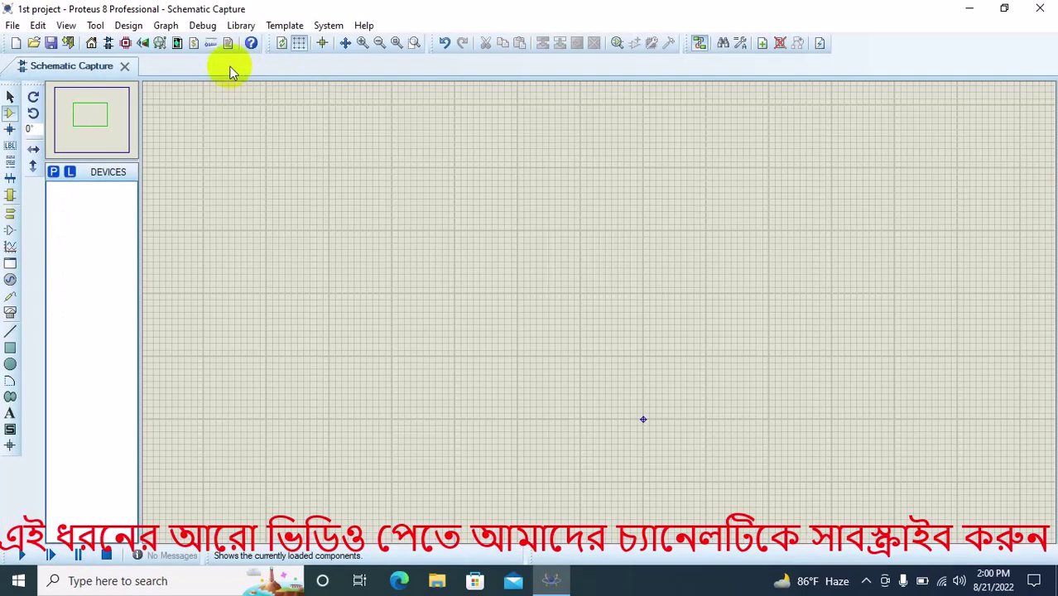
Search the parts library for "1k" and preview a few of the listed capacitors, including 0805B221K500BT.
click(53, 173)
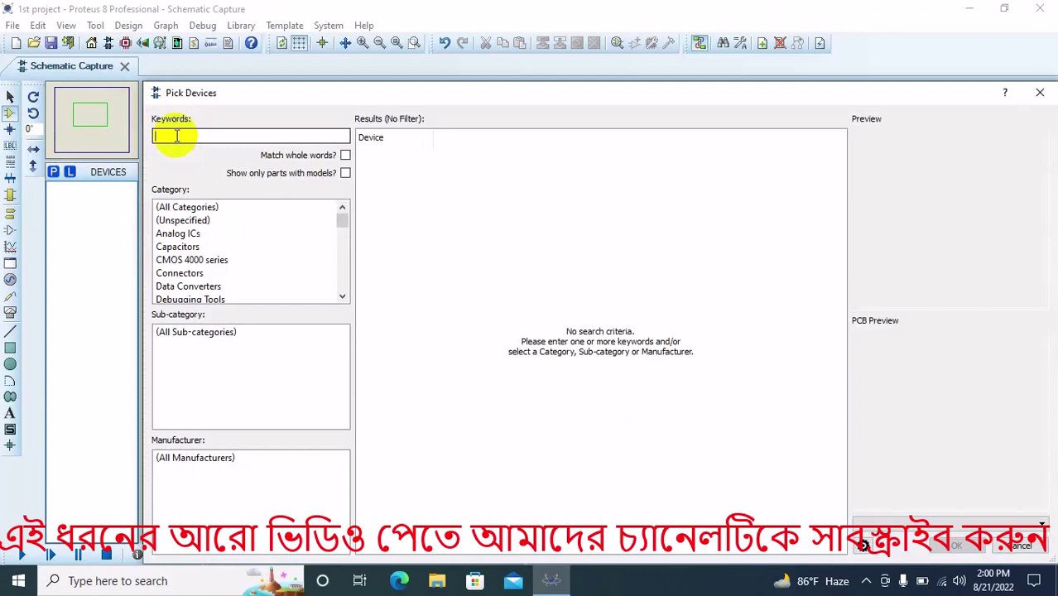
text(k1k)
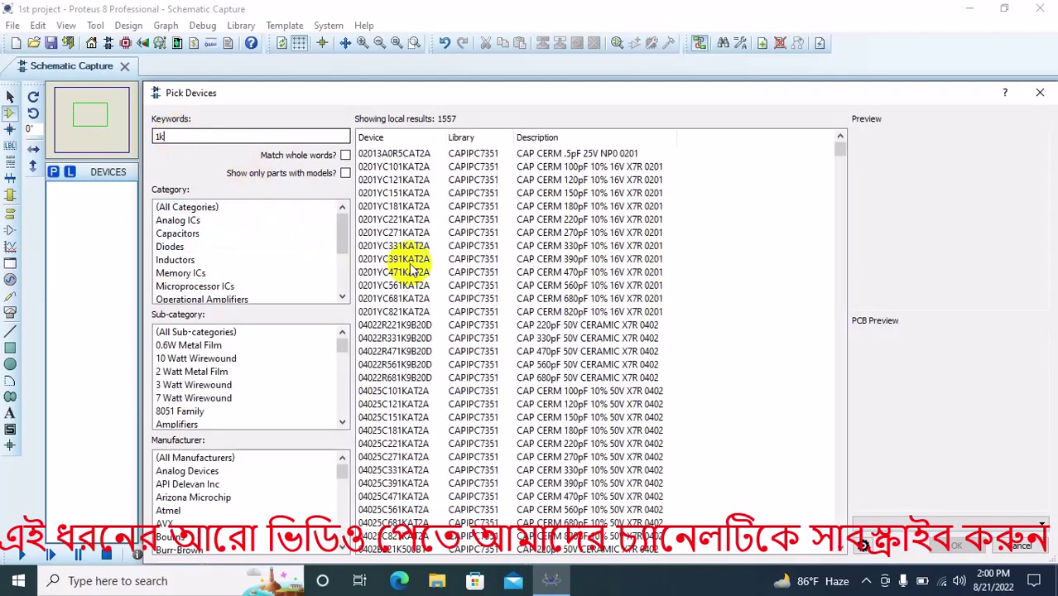
click(500, 232)
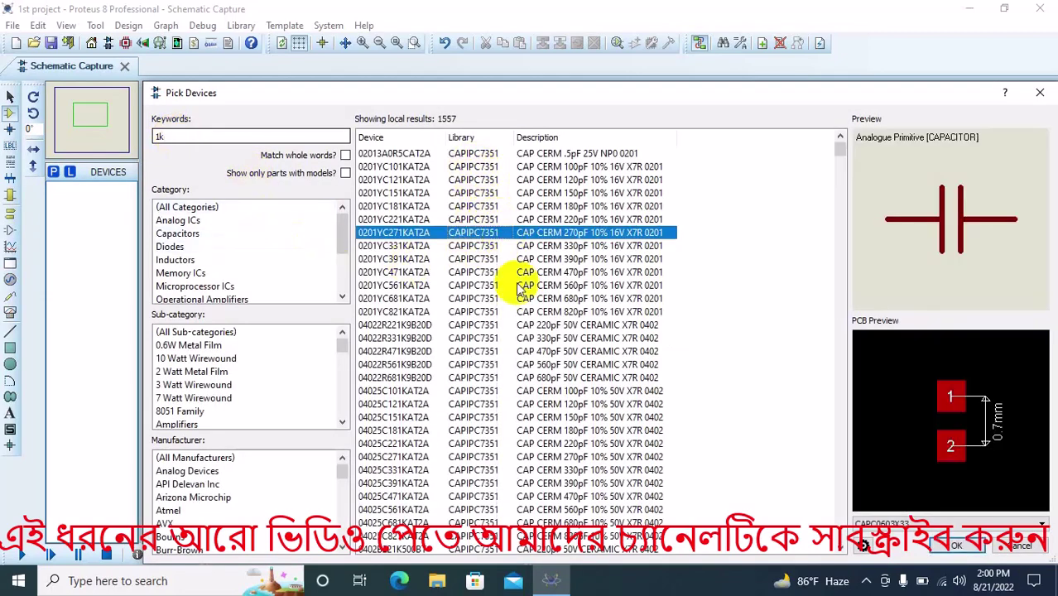
click(521, 324)
scroll(514, 356, down, 15)
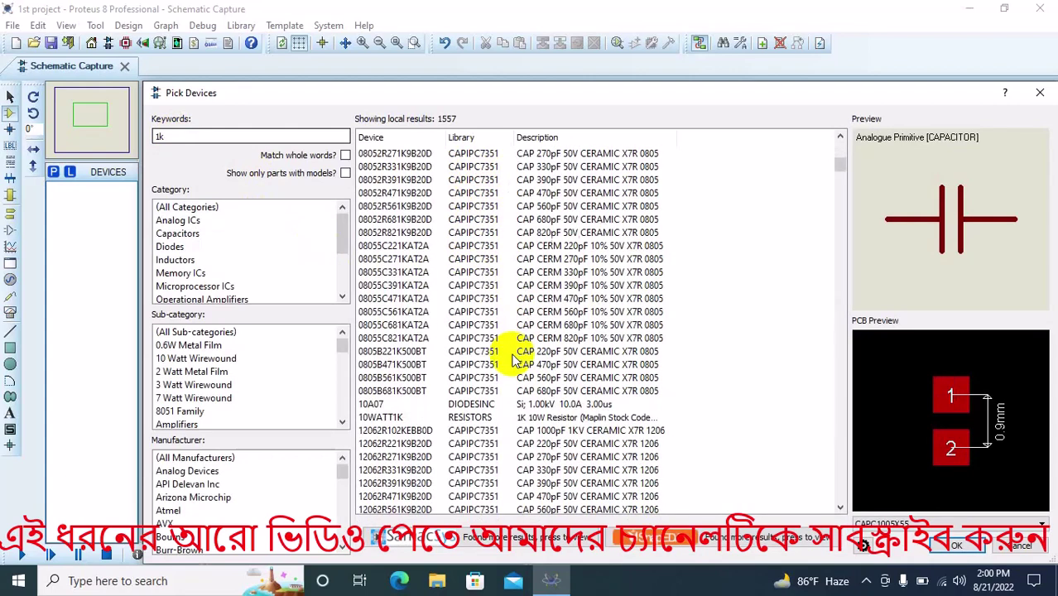
click(511, 351)
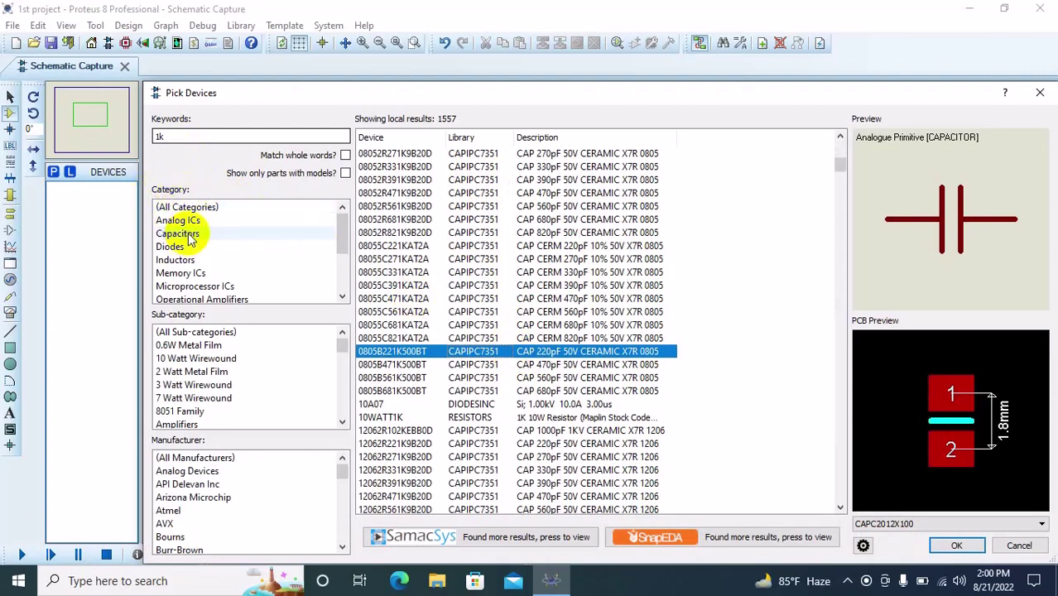
Filter the 1k results to the Resistors category and preview several trimmers and a chip resistor.
scroll(191, 238, down, 1)
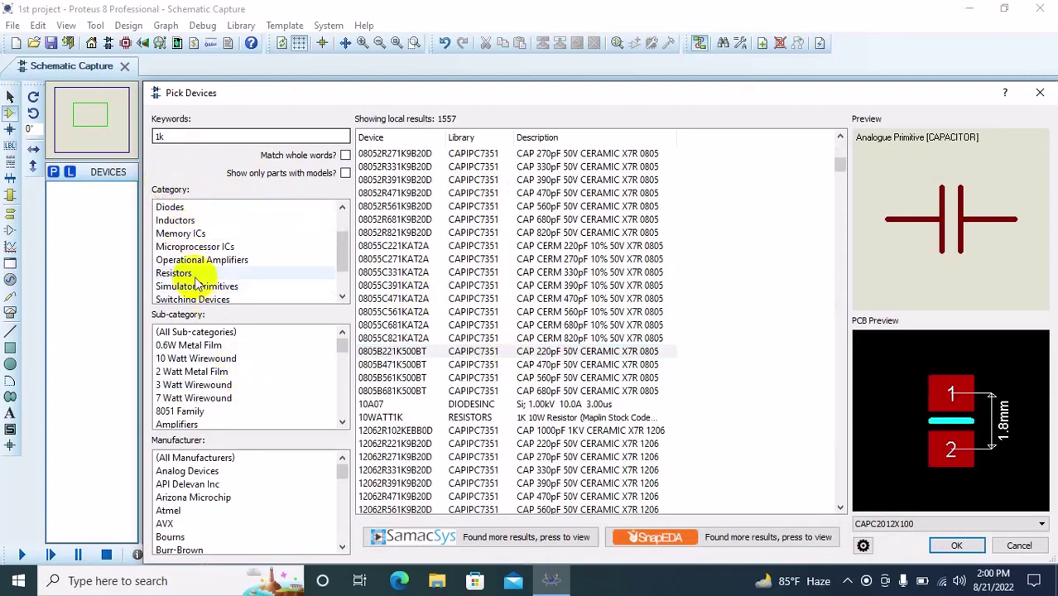
click(178, 273)
click(482, 222)
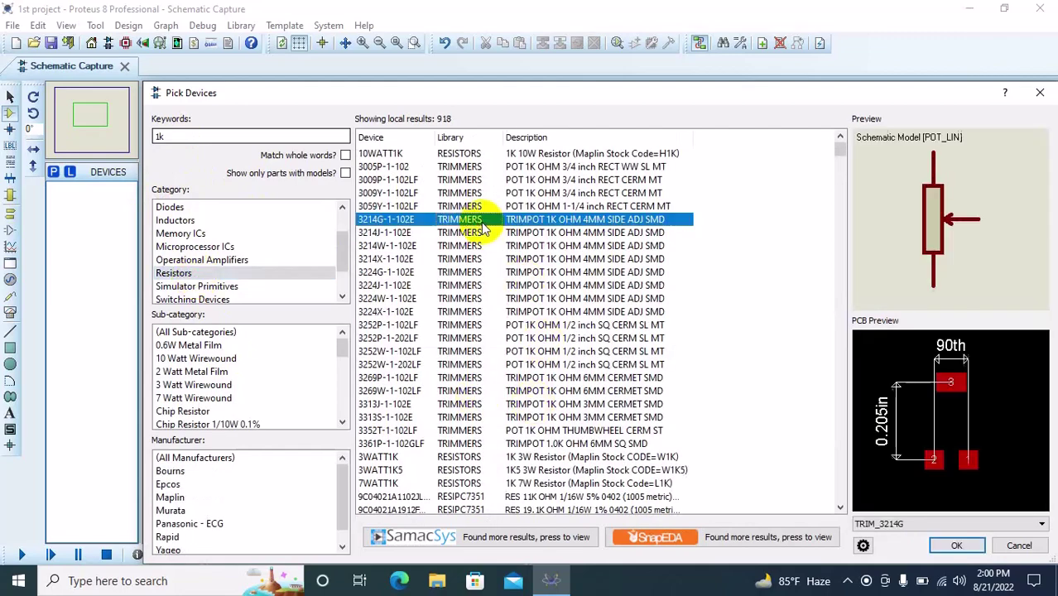
click(515, 309)
click(515, 367)
scroll(515, 372, down, 7)
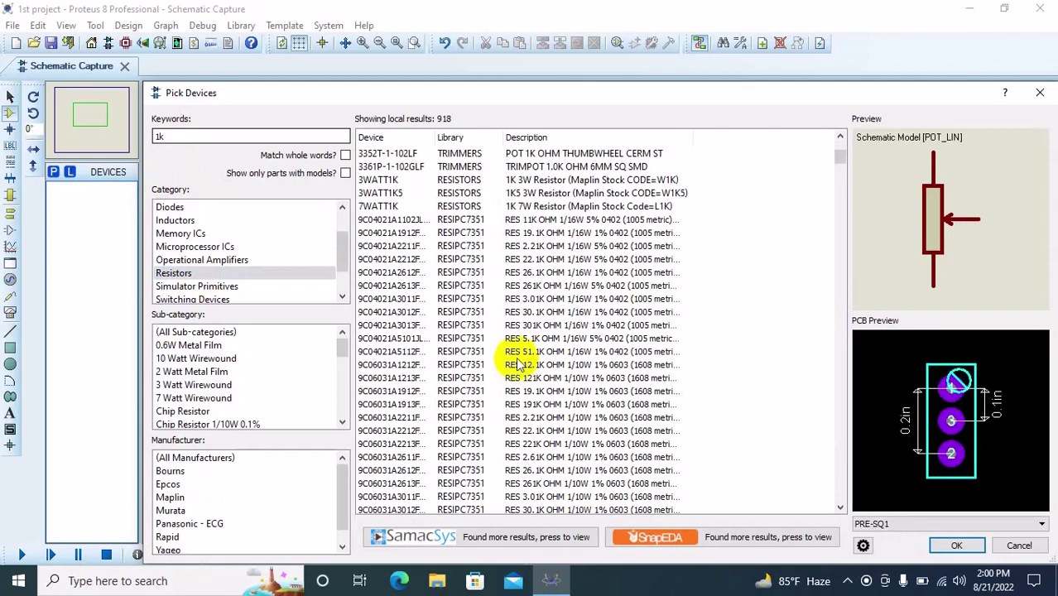
click(515, 364)
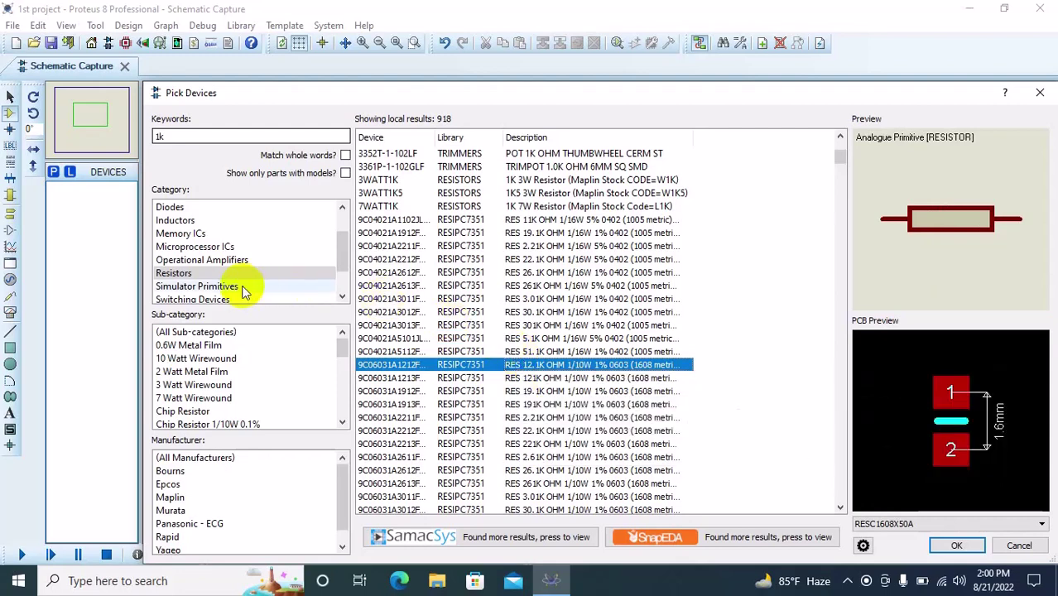
Narrow the resistors to the 0.6W Metal Film sub-category and preview the symbol and footprint of MINRES1K.
click(188, 346)
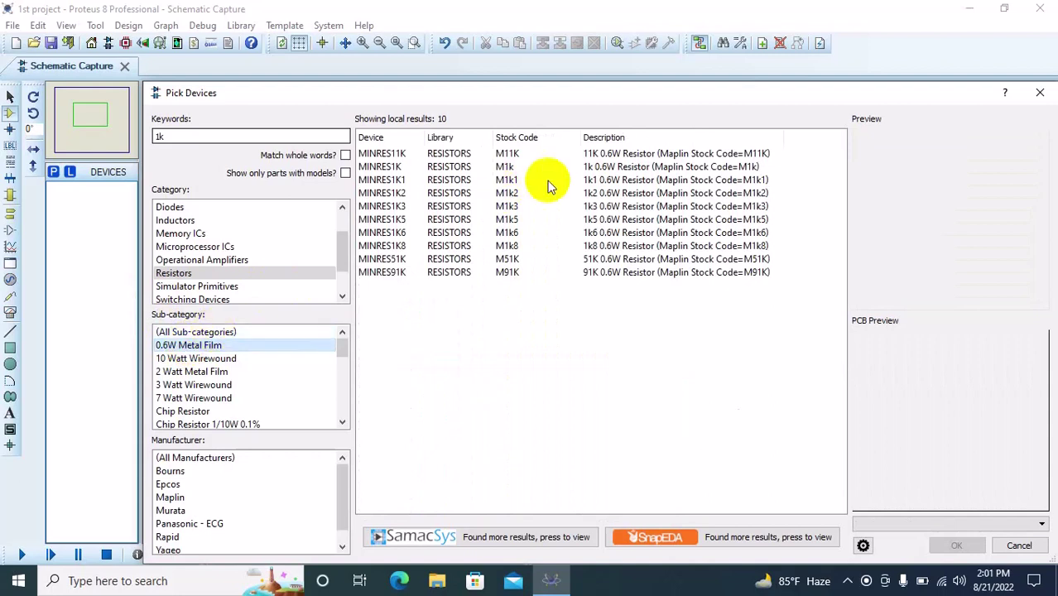
click(473, 166)
click(884, 380)
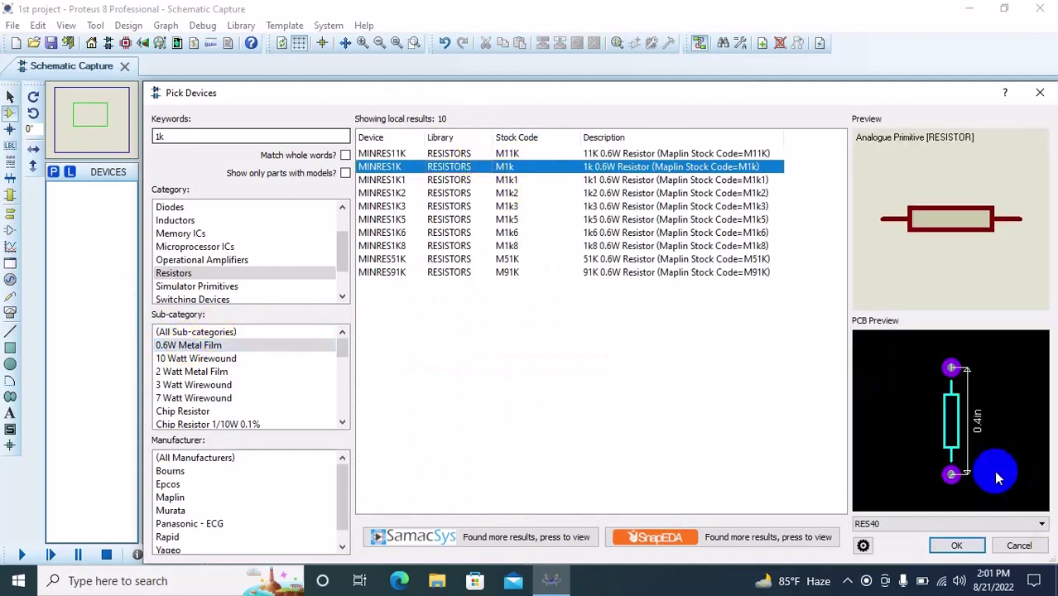
click(936, 327)
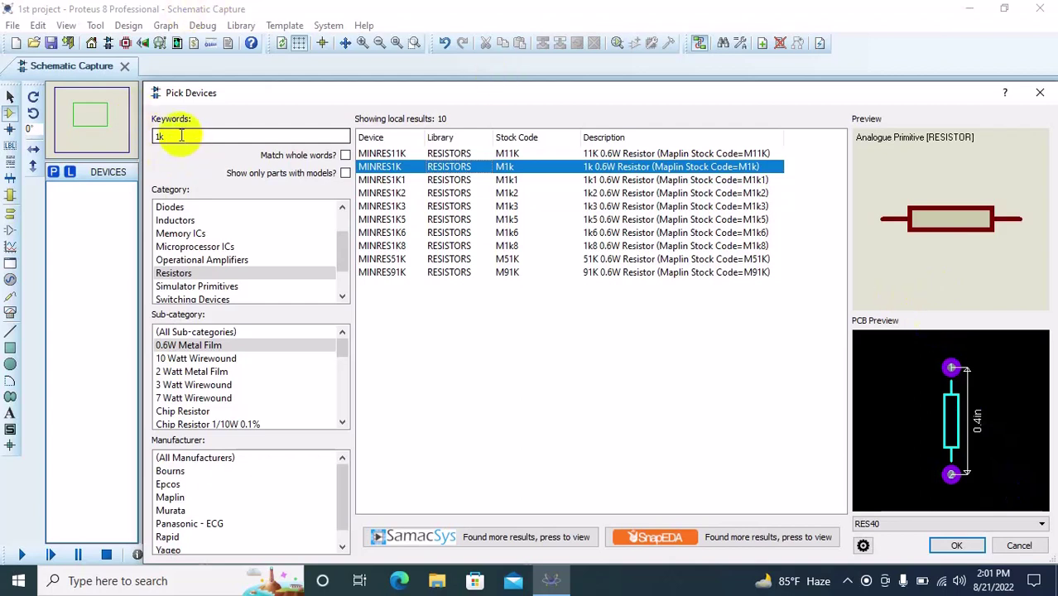
Replace the device search keyword with "arduino".
drag(181, 137, 137, 137)
key(BackSpace)
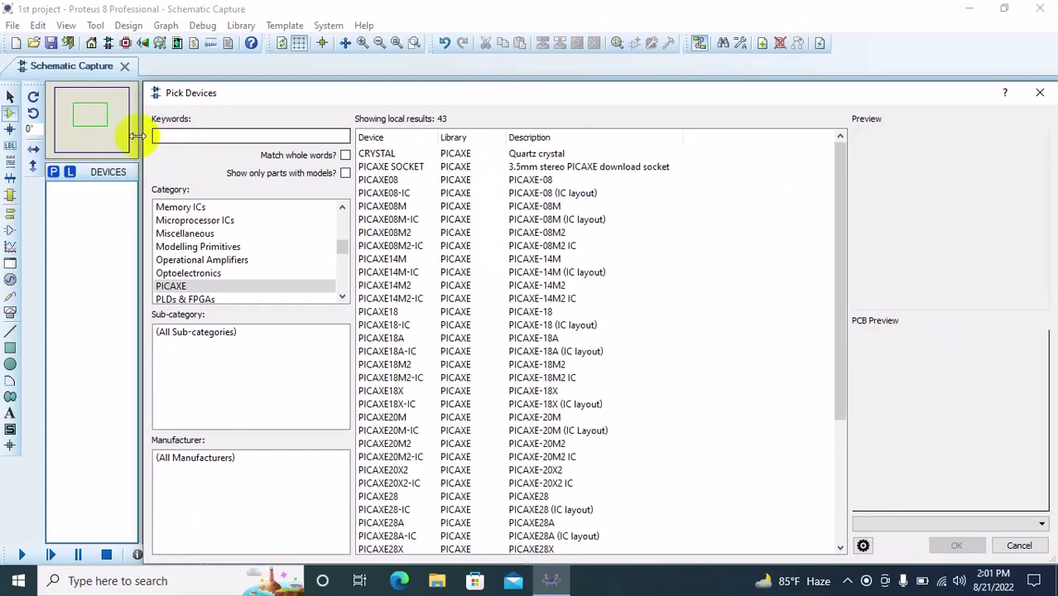
text(ard)
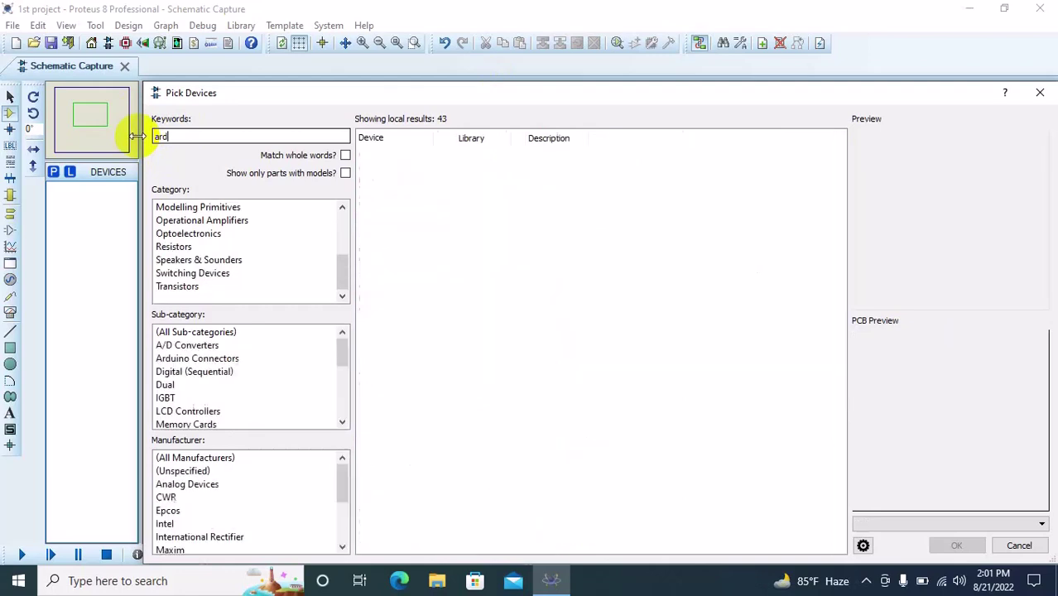
text(uino)
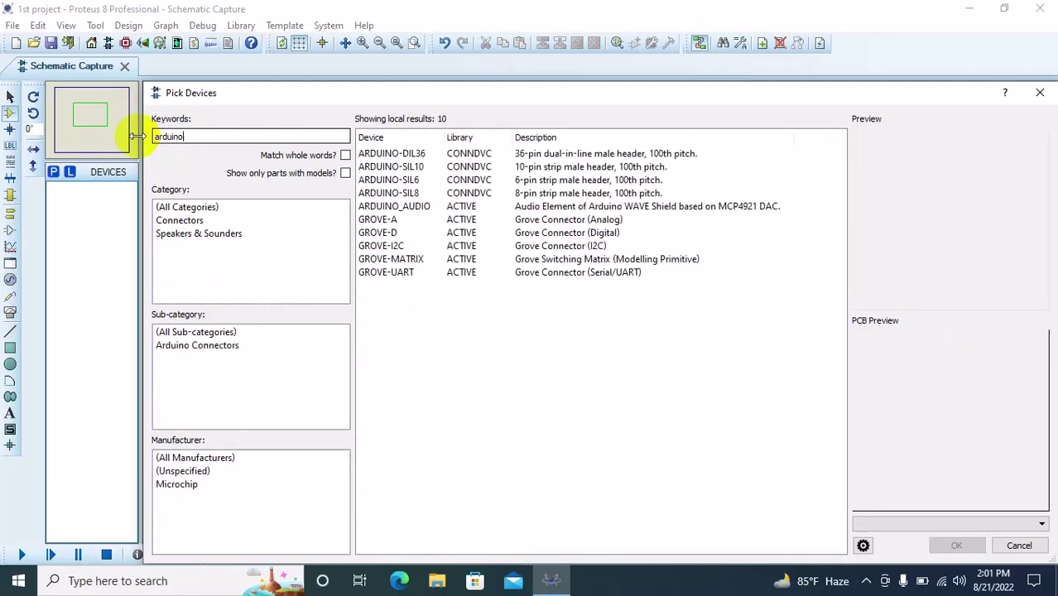
Preview the listed Arduino search results one after another, from ARDUINO-DIL36 down to GROVE-UART.
click(403, 156)
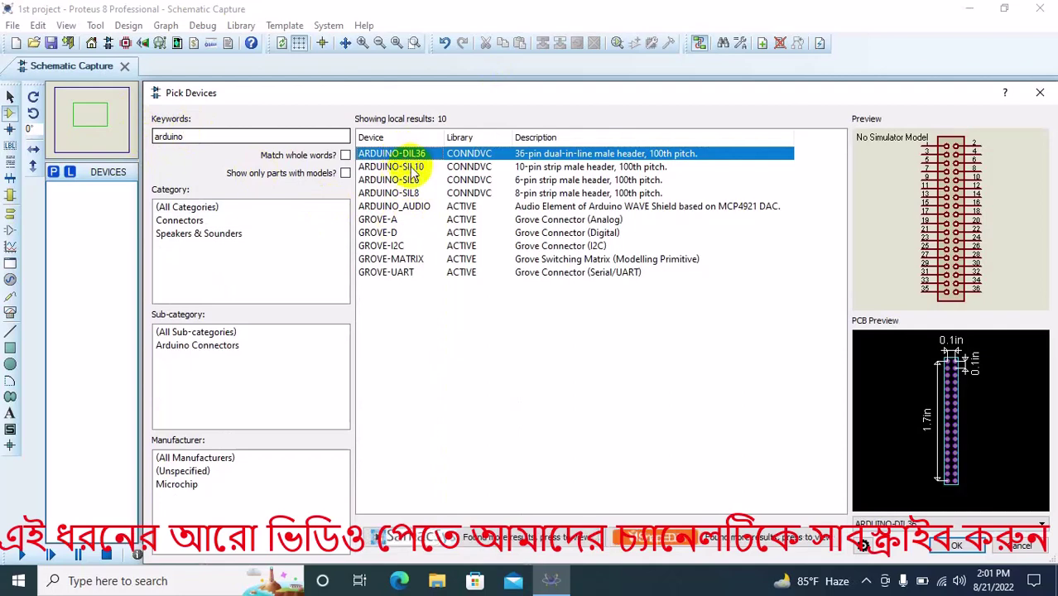
click(405, 181)
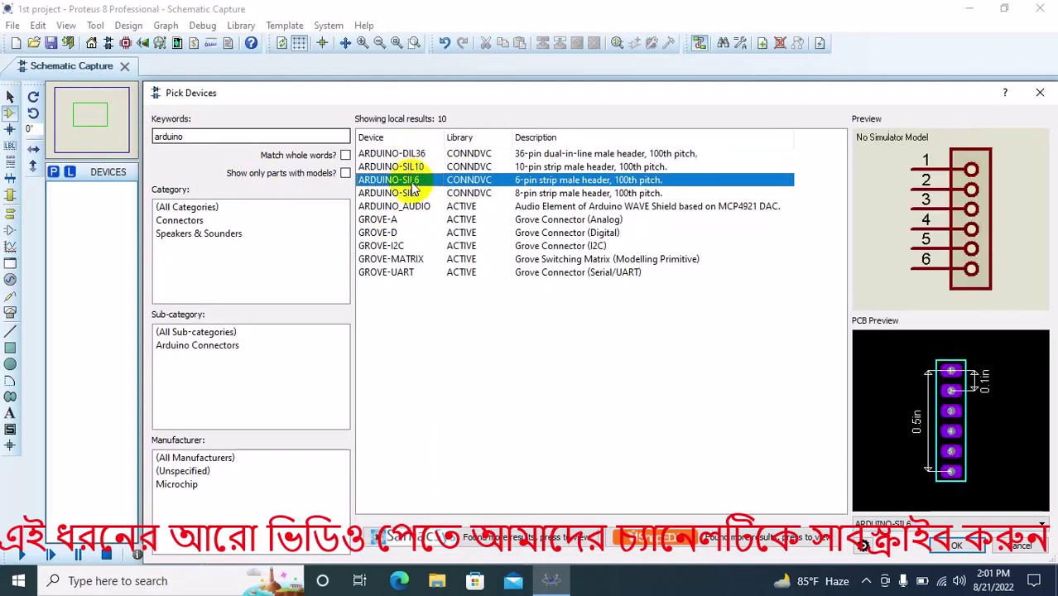
click(416, 193)
key(Down)
key(Down)
key(Down)
key(Down)
key(Down)
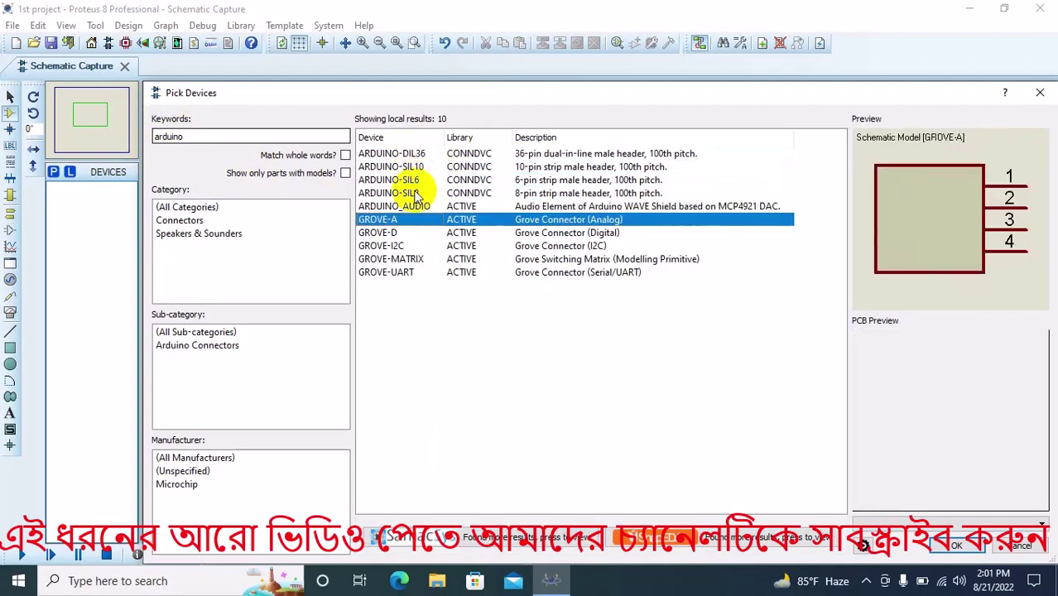
key(Down)
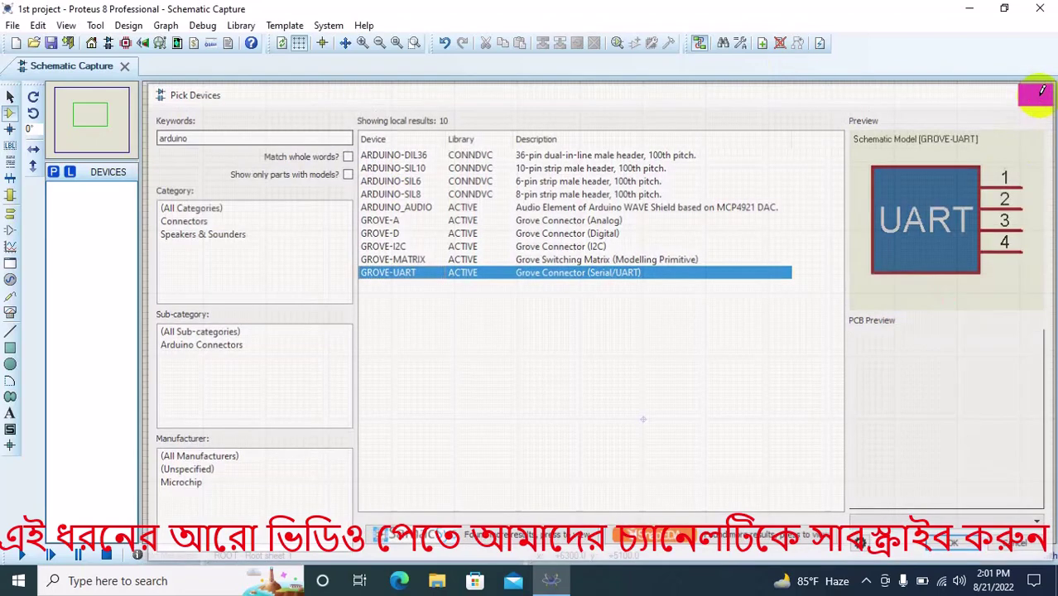
Leave the device picker without choosing a part and exit Proteus without saving the project changes.
click(1041, 95)
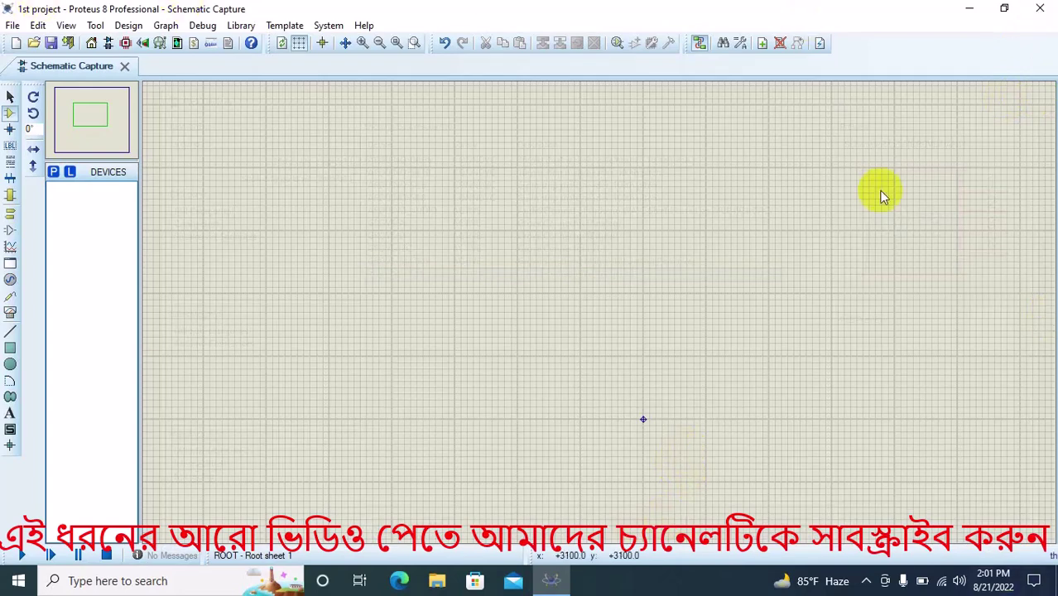
click(1040, 8)
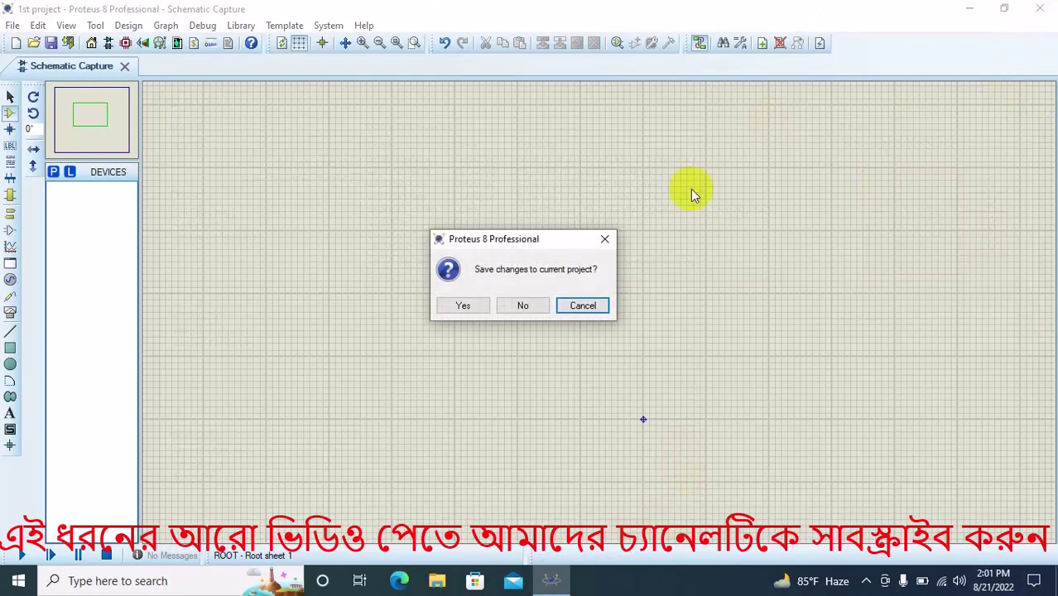
click(538, 306)
Extract the desktop's Arduino library archive into its own folder named "Arduino Library for Proteus".
mouse_move(424, 31)
mouse_down()
mouse_move(439, 54)
mouse_move(423, 41)
mouse_up()
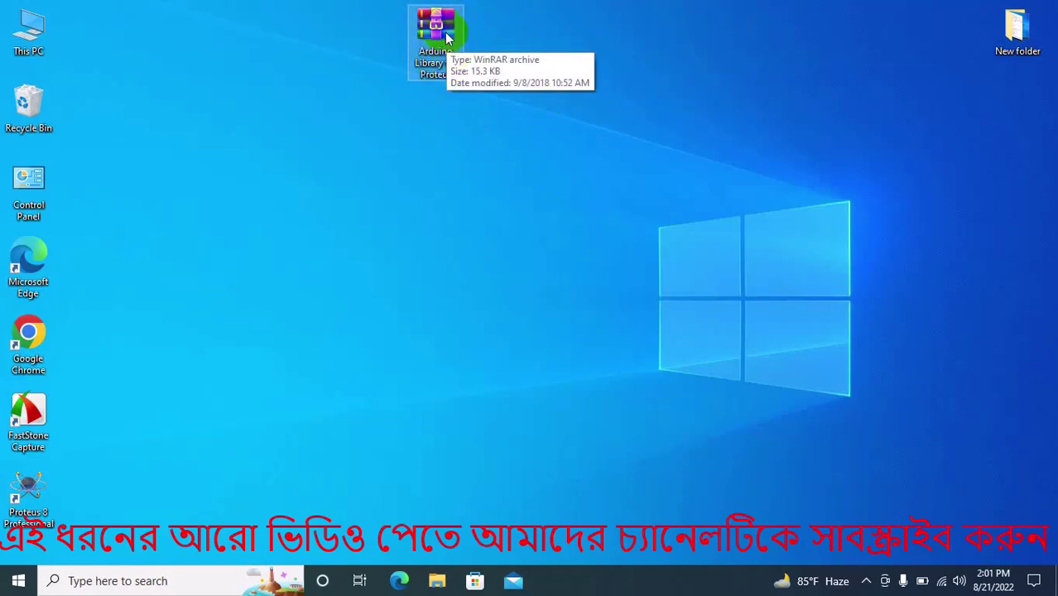
right_click(443, 30)
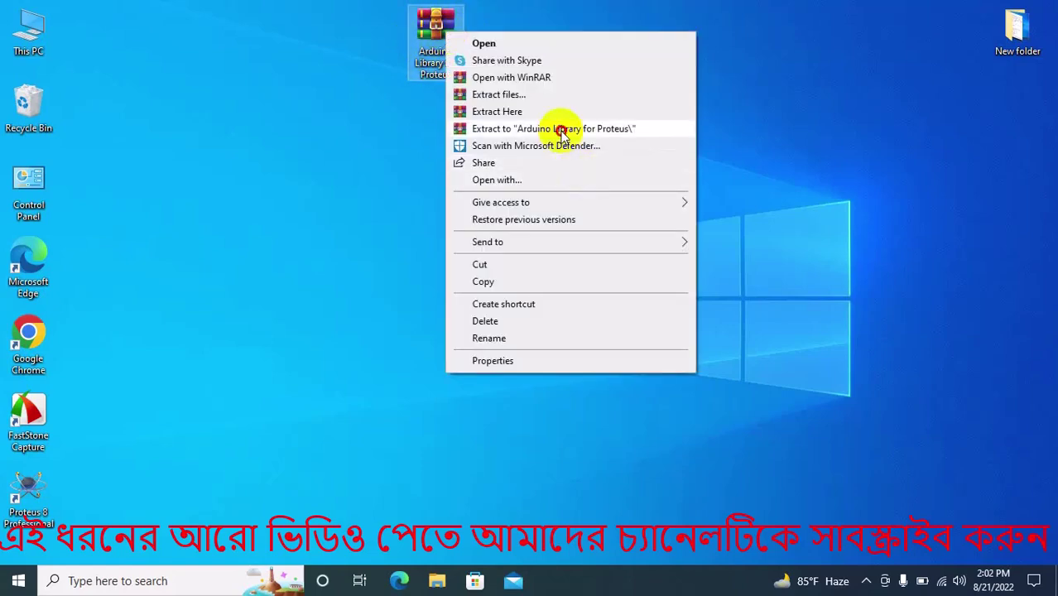
click(561, 130)
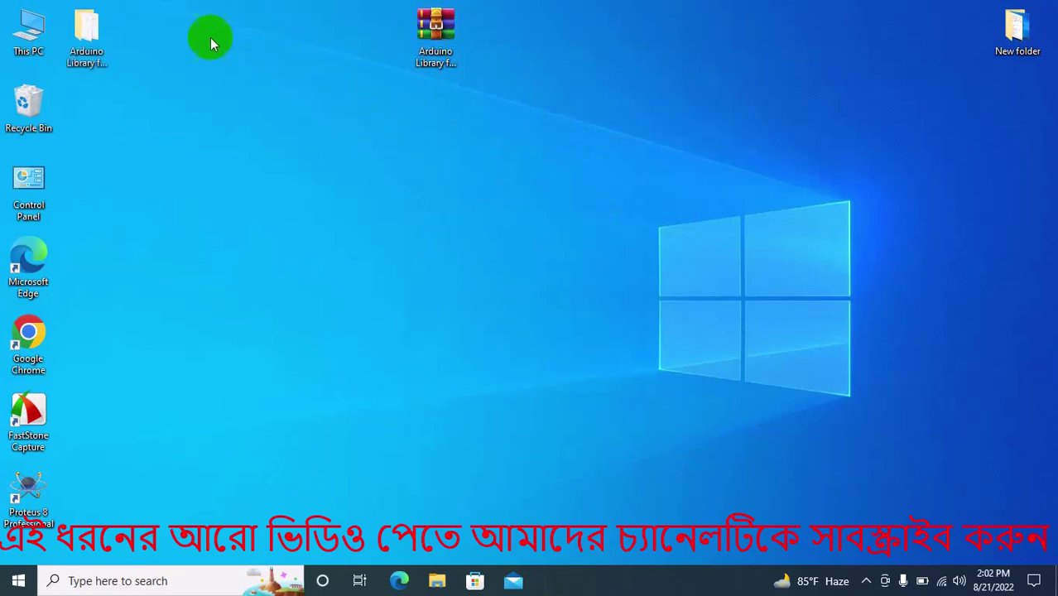
Move the extracted Arduino library folder closer to its archive on the desktop and copy ArduinoTEP.IDX and ArduinoTEP.LIB from it.
drag(86, 32, 332, 42)
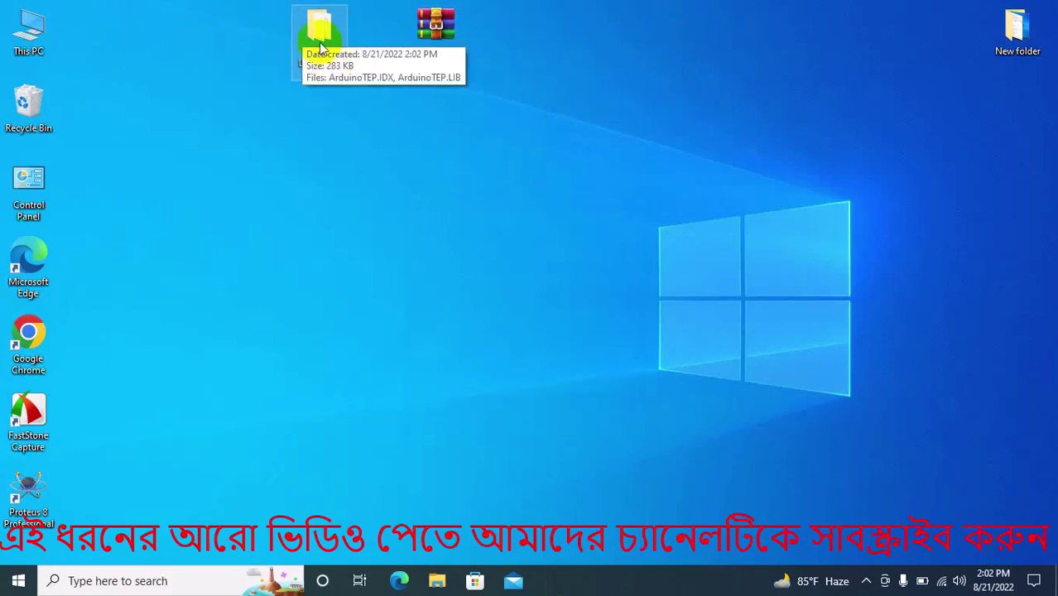
double_click(321, 48)
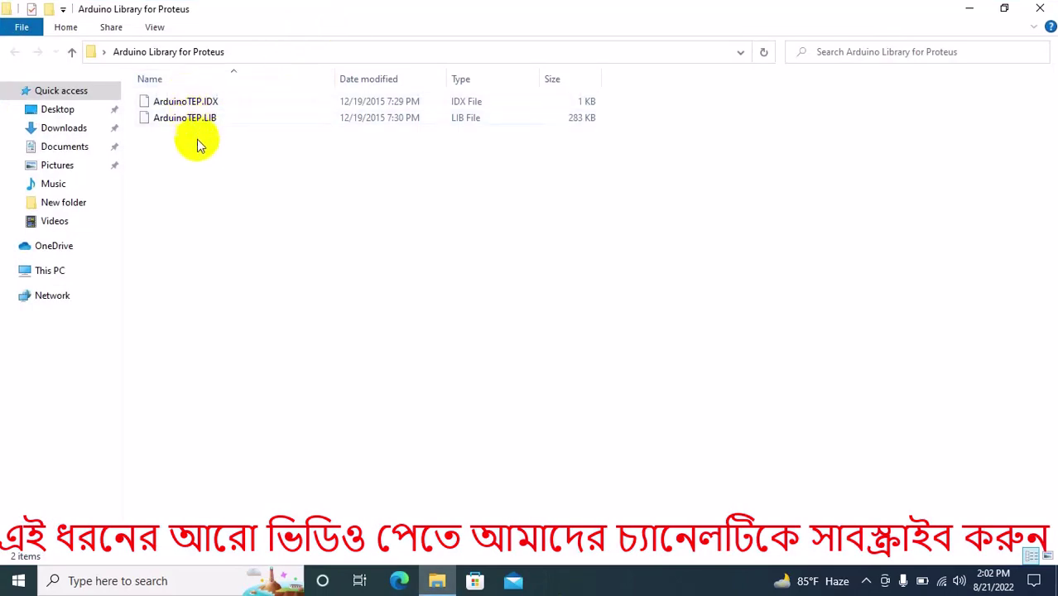
drag(197, 139, 214, 98)
click(213, 130)
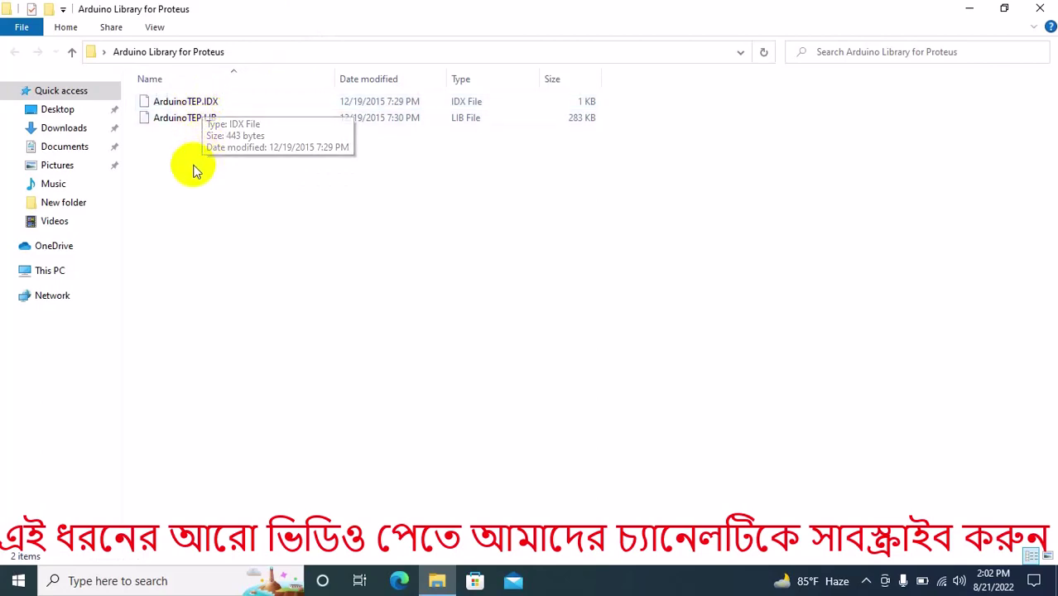
drag(192, 166, 246, 100)
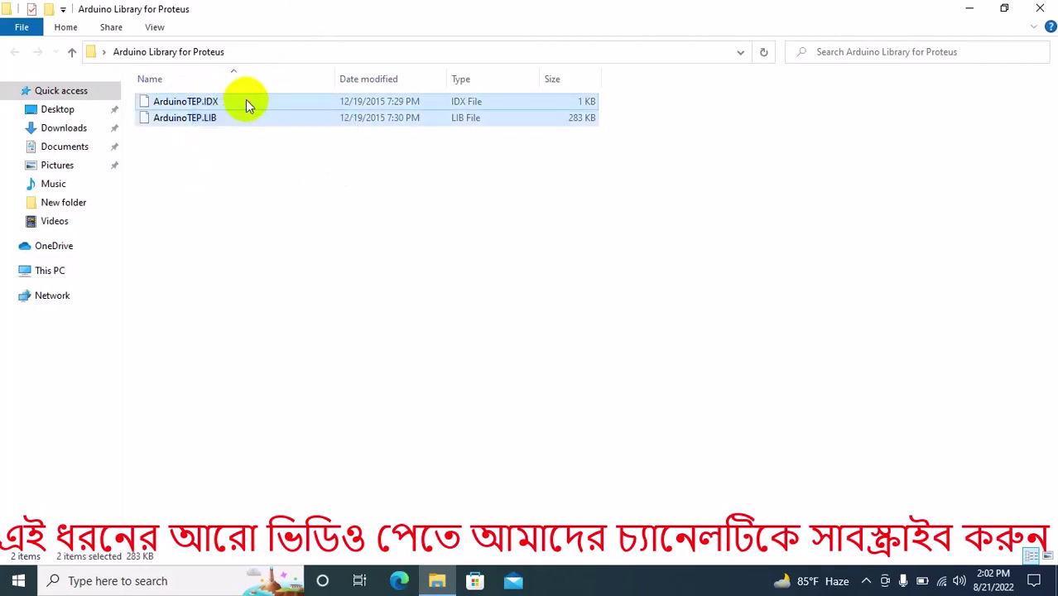
right_click(246, 100)
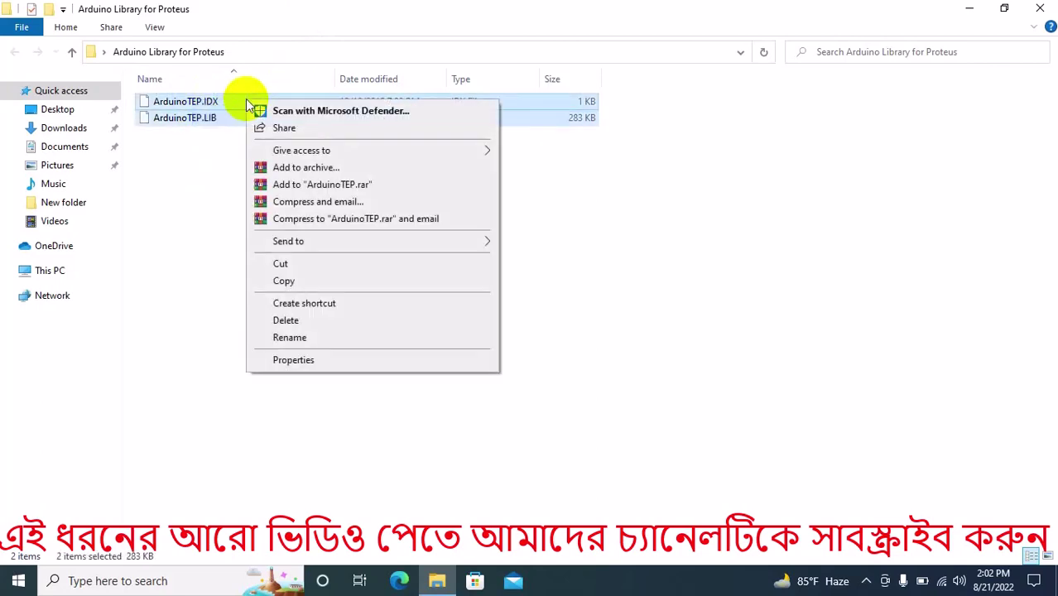
click(282, 280)
click(1045, 10)
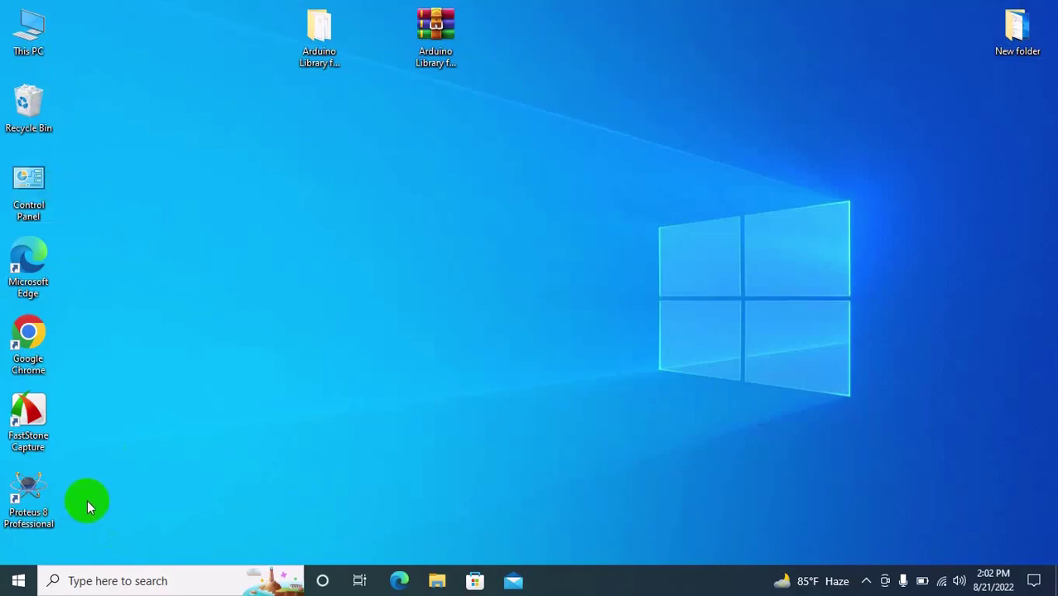
From the Proteus 8 Professional shortcut's file location, go to the installation's DATA\LIBRARY folder.
right_click(18, 495)
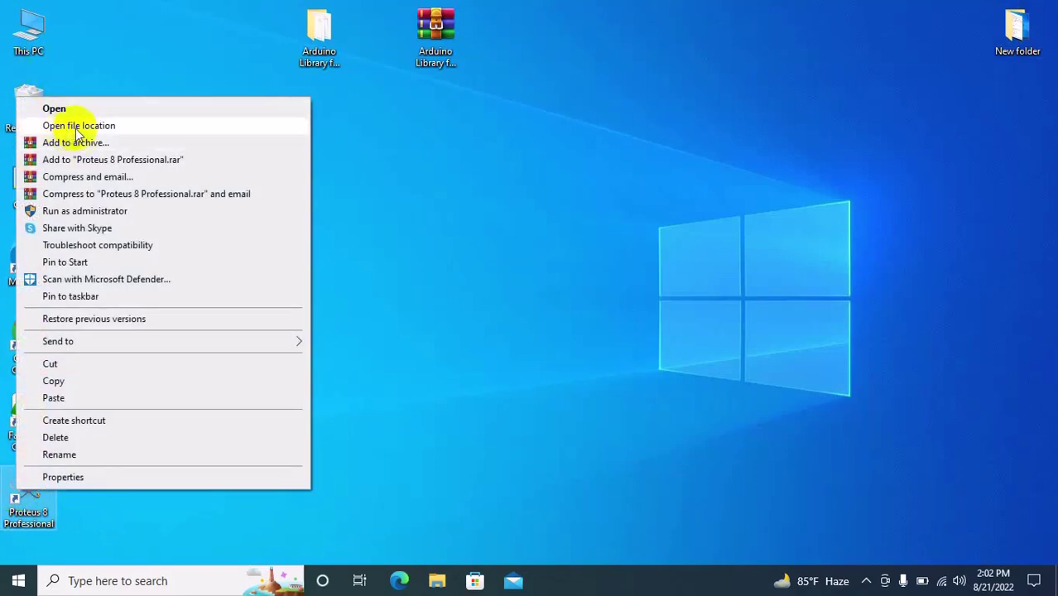
click(124, 128)
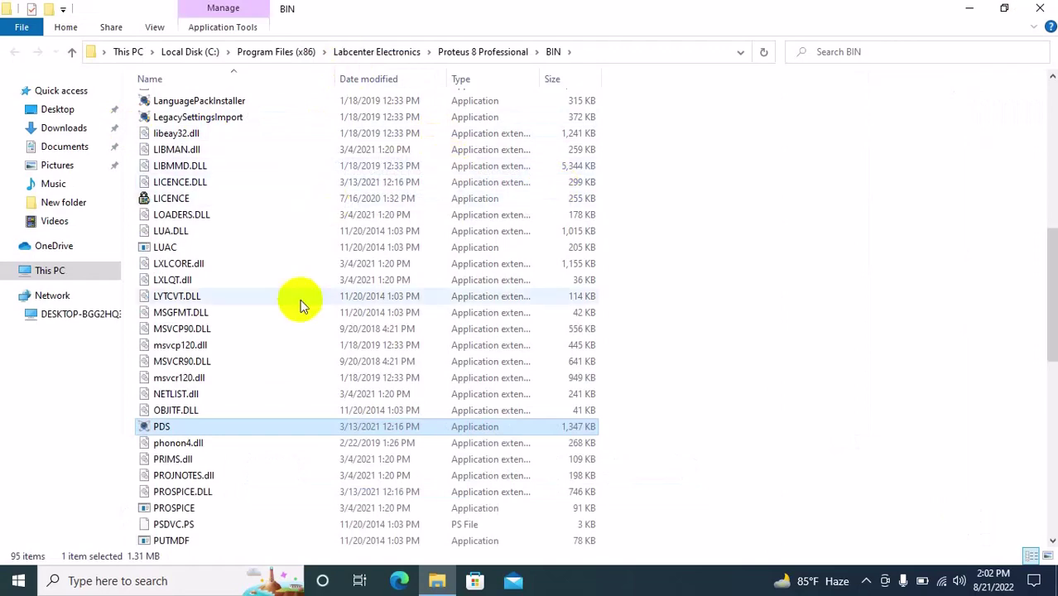
scroll(299, 273, up, 10)
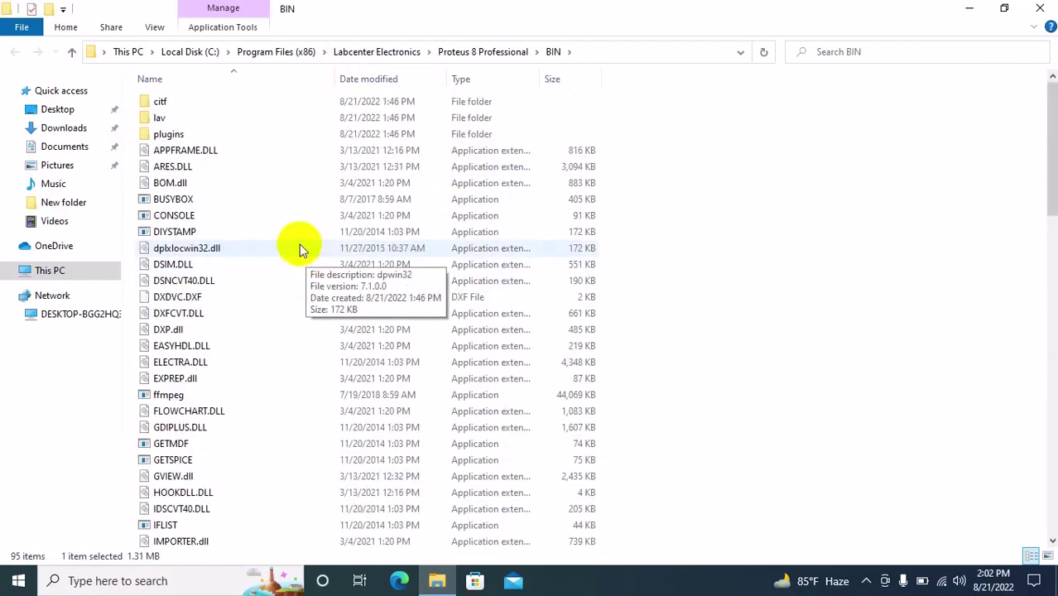
scroll(299, 245, down, 6)
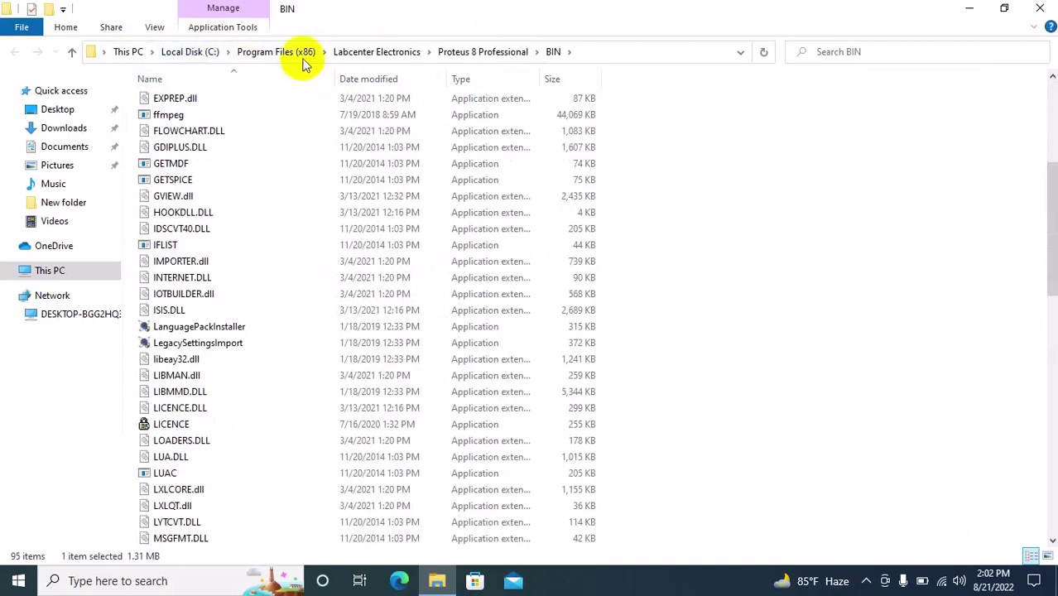
click(504, 53)
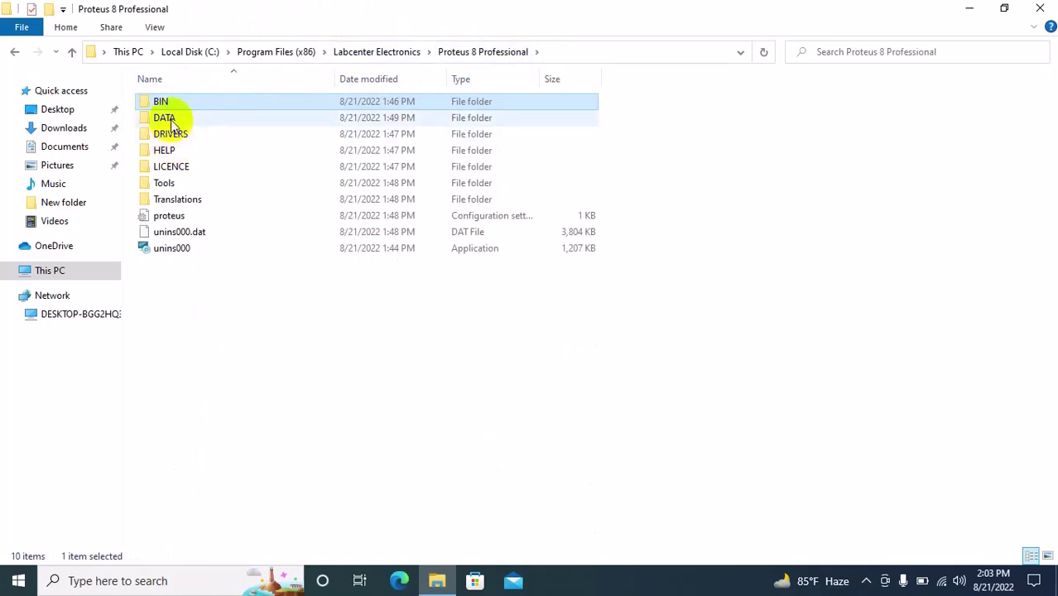
double_click(168, 118)
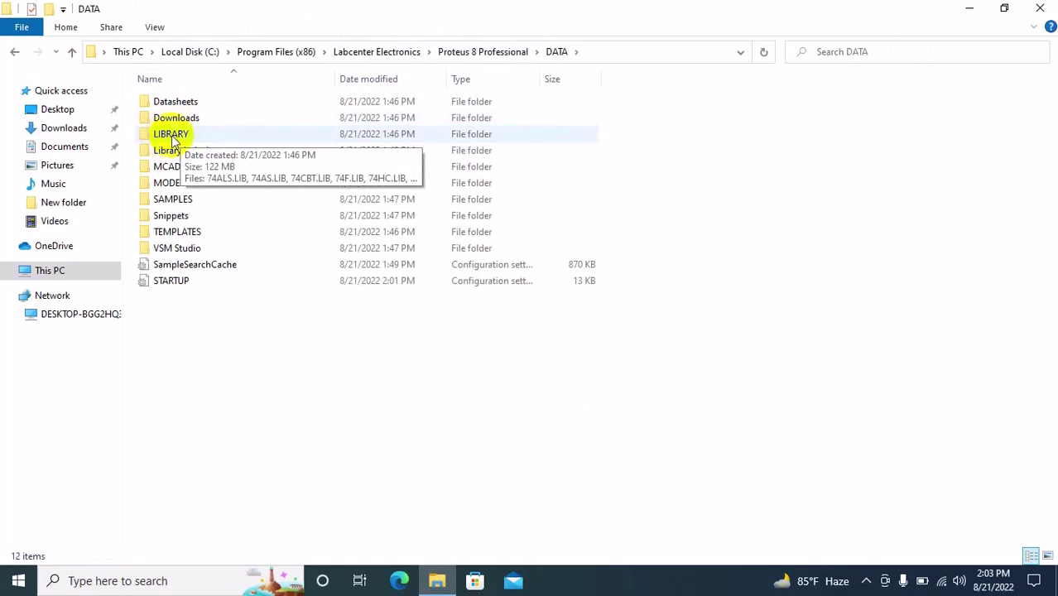
double_click(172, 134)
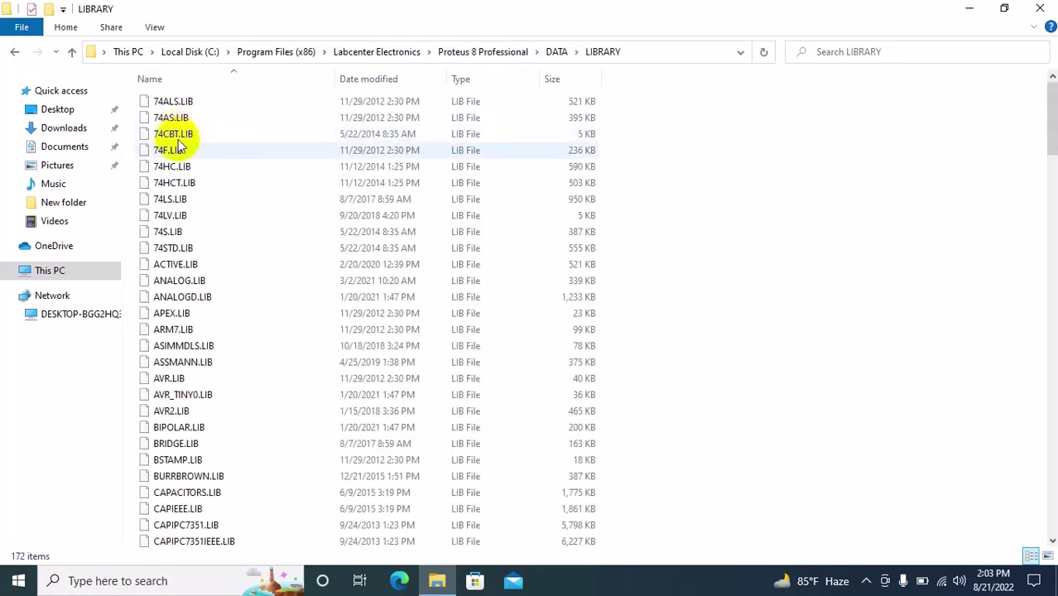
Paste the copied ArduinoTEP files into the Proteus LIBRARY folder and close the folder window.
right_click(748, 190)
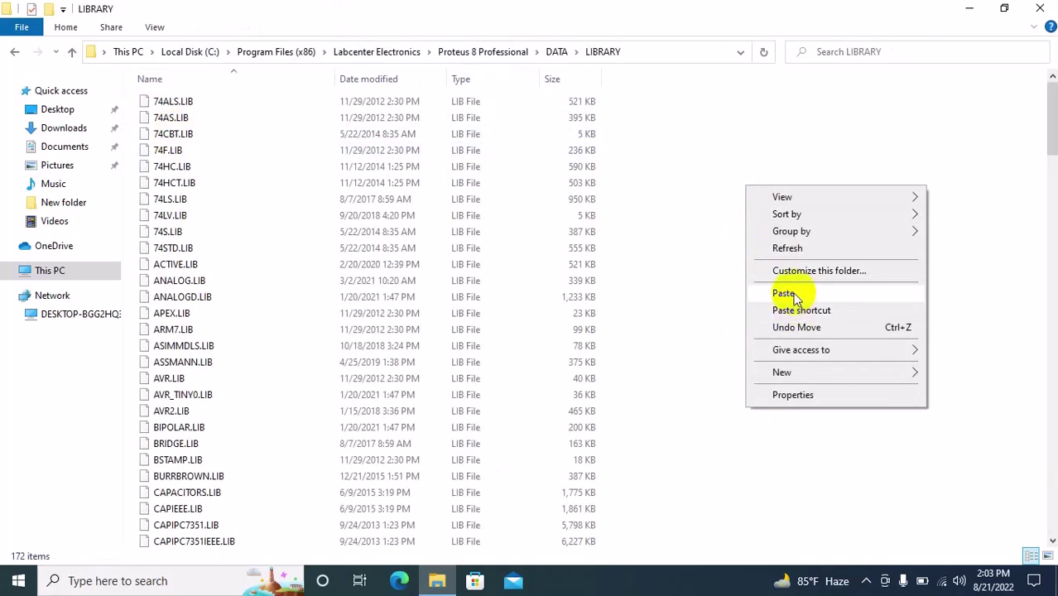
click(786, 294)
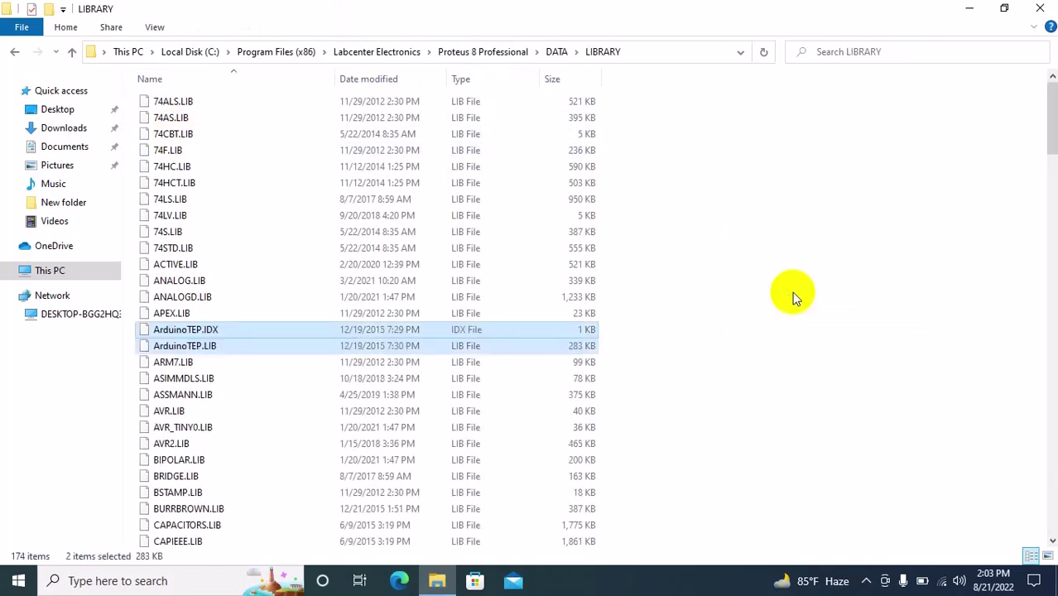
click(1040, 8)
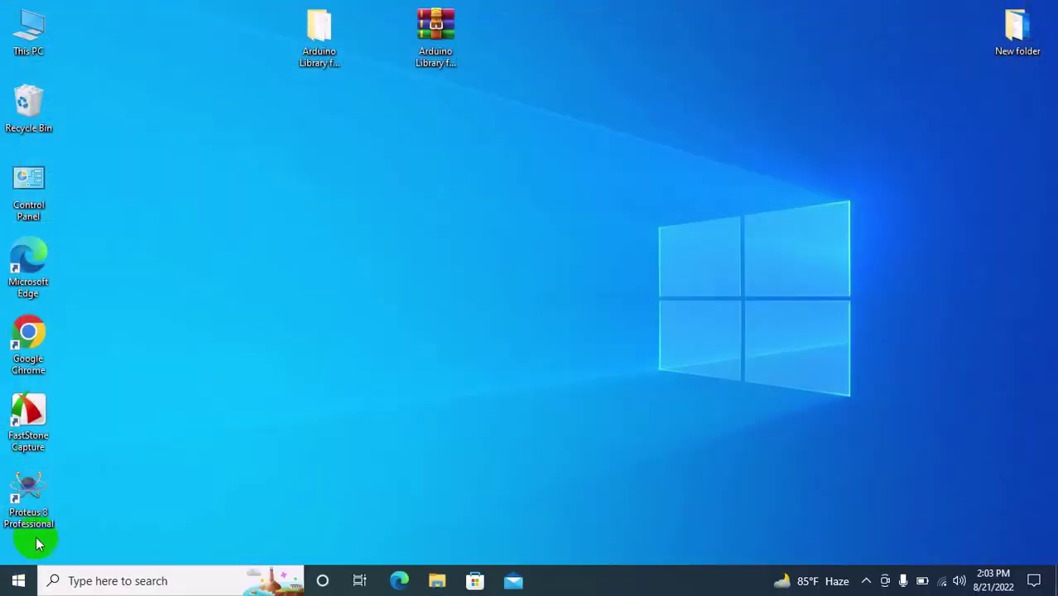
Reopen the recent project "1st project" in Proteus 8 Professional and search its device picker for "arduino".
double_click(16, 494)
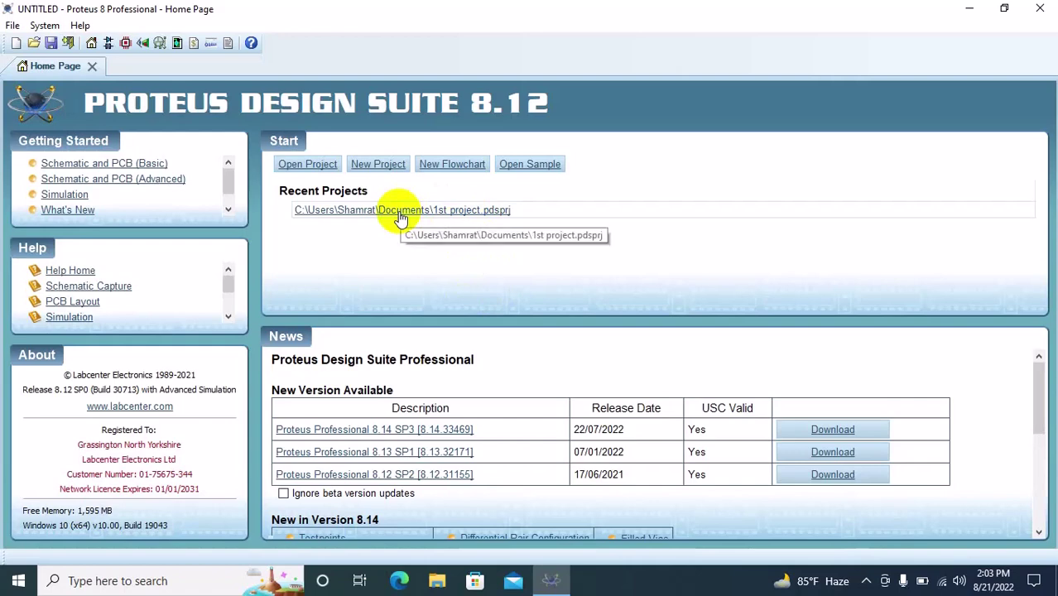
click(398, 210)
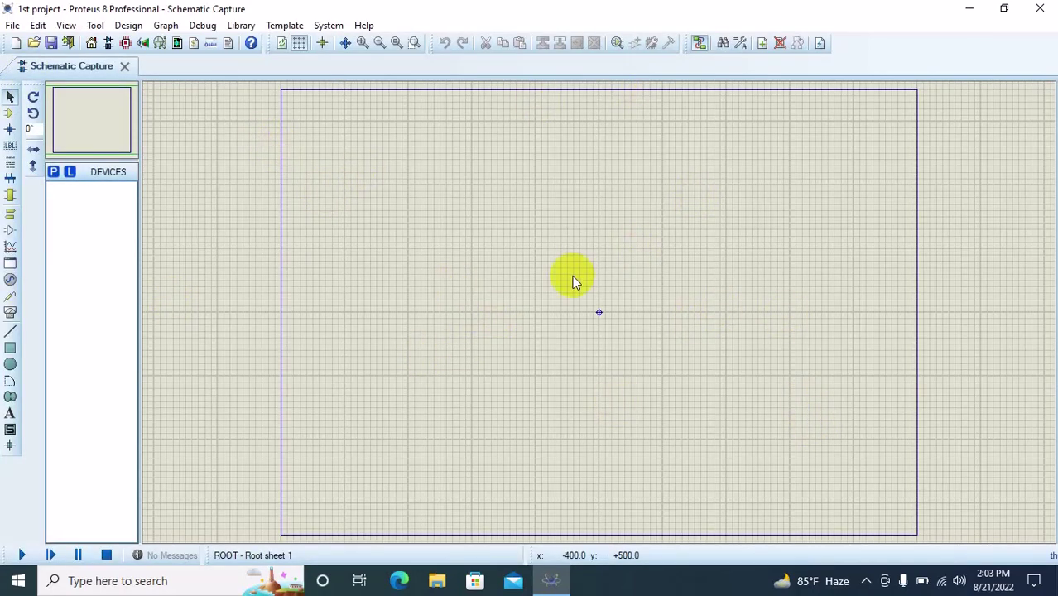
click(11, 114)
click(54, 174)
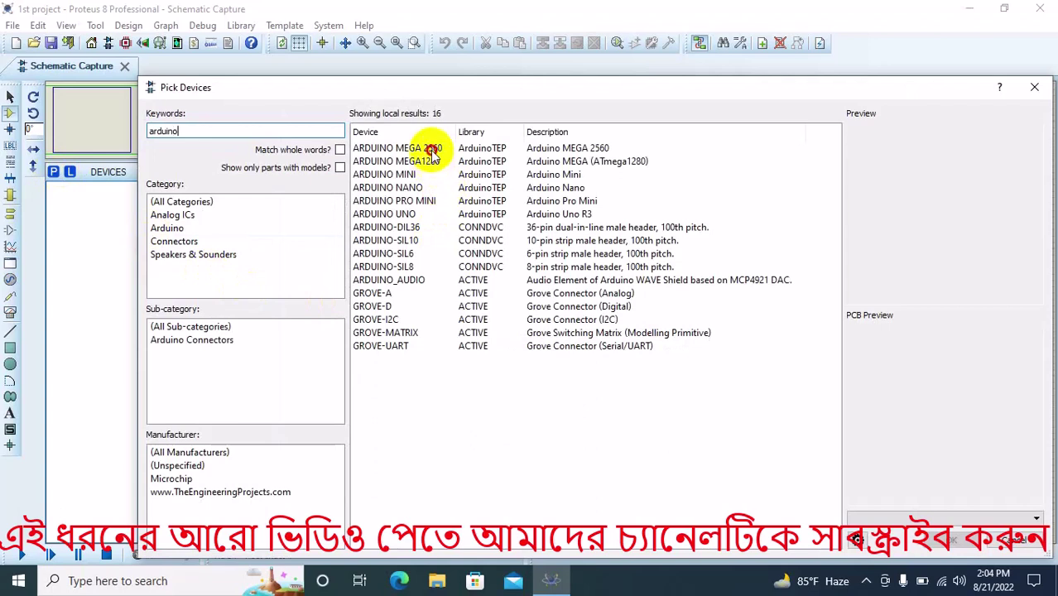
Preview the ArduinoTEP library boards one after another, from ARDUINO MEGA 2560 down to ARDUINO PRO MINI.
click(432, 149)
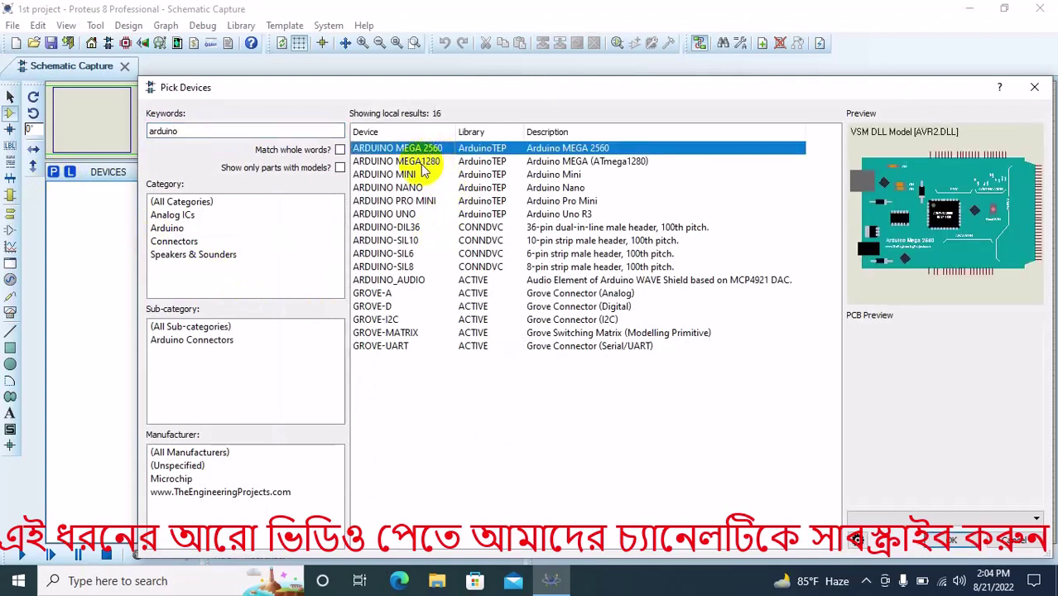
click(422, 168)
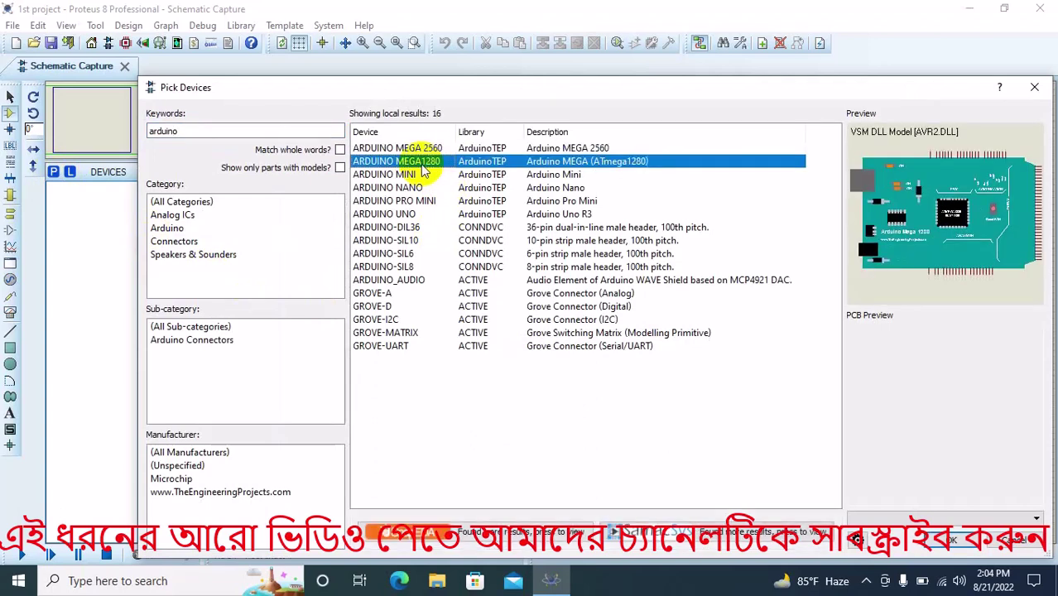
click(418, 175)
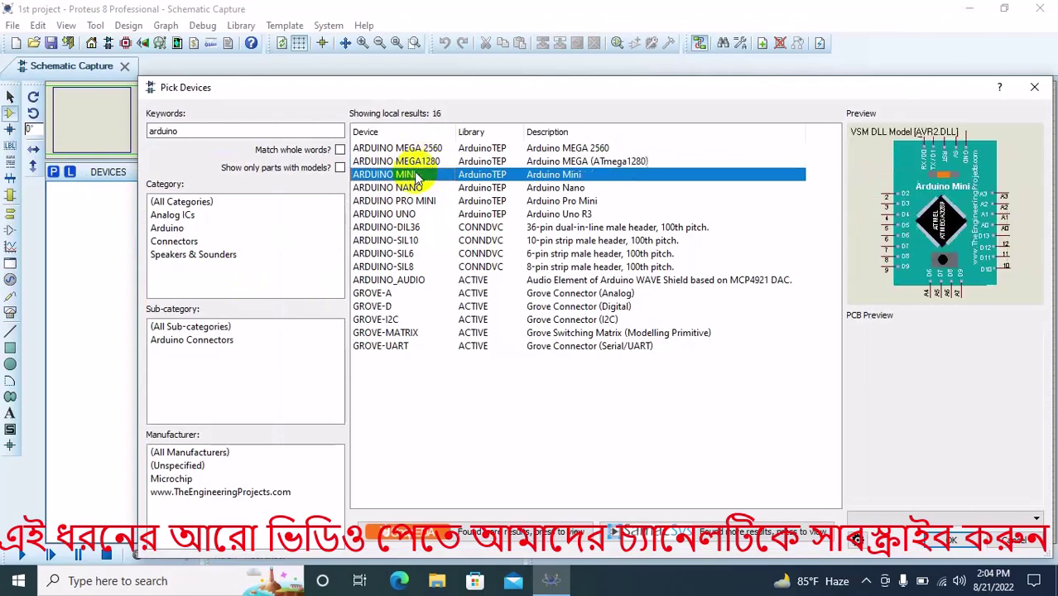
click(410, 188)
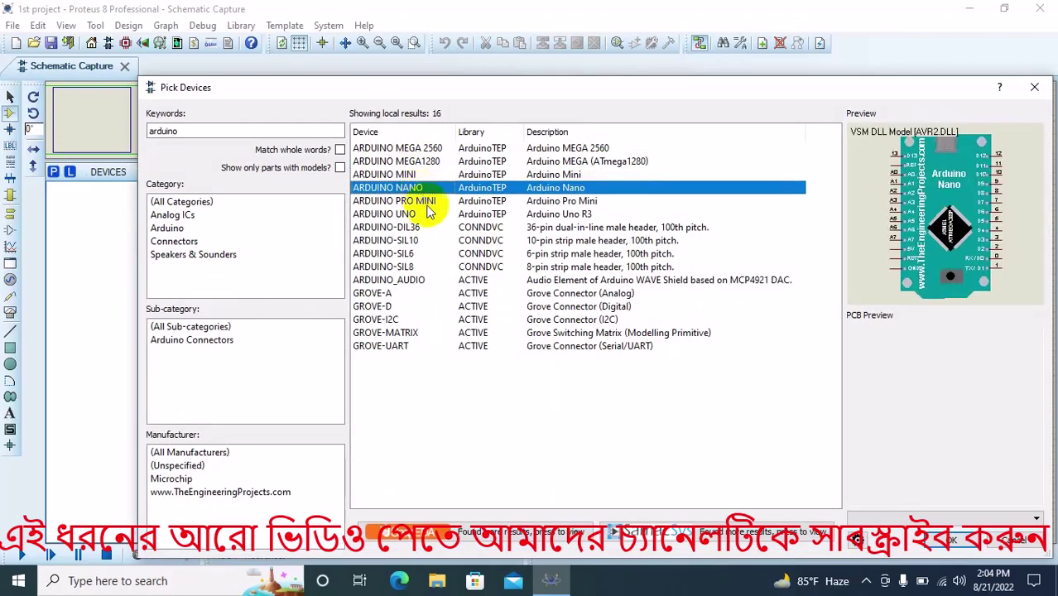
click(425, 202)
Pick the ARDUINO UNO from the ArduinoTEP library and place it near the middle of the schematic sheet.
click(419, 215)
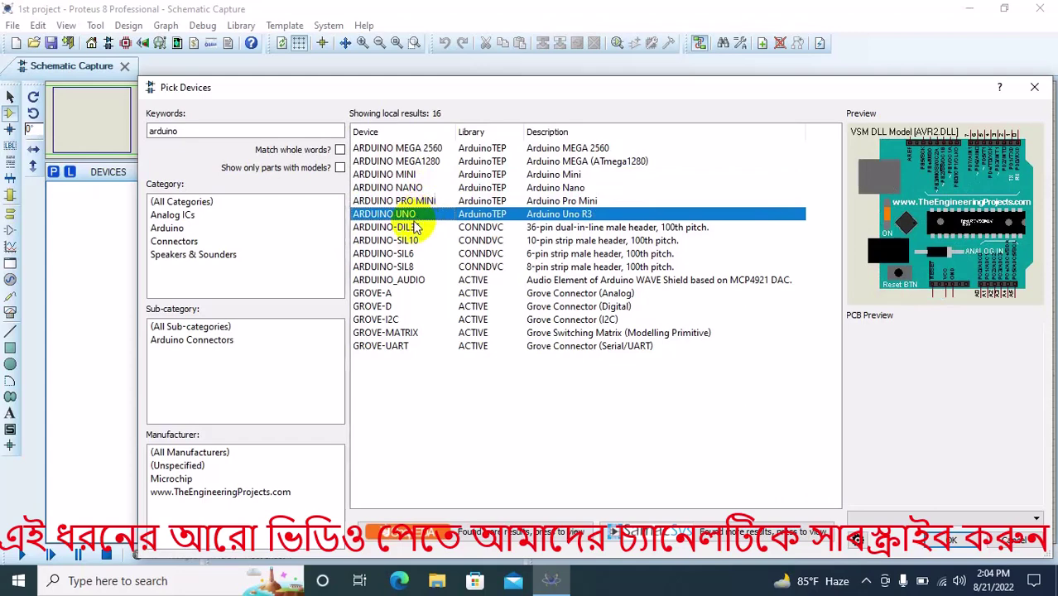
mouse_move(410, 215)
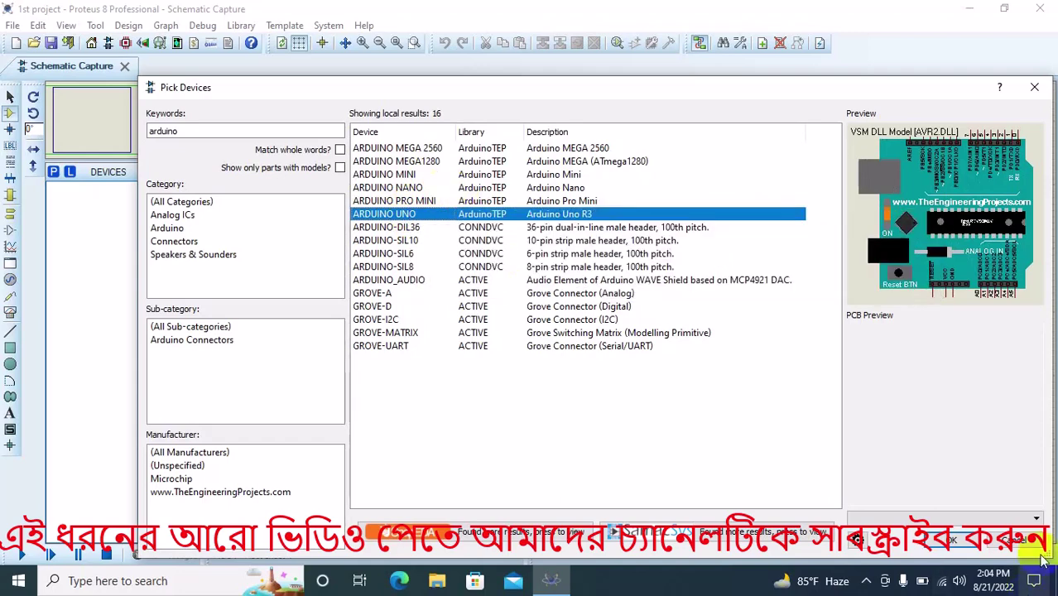
click(946, 538)
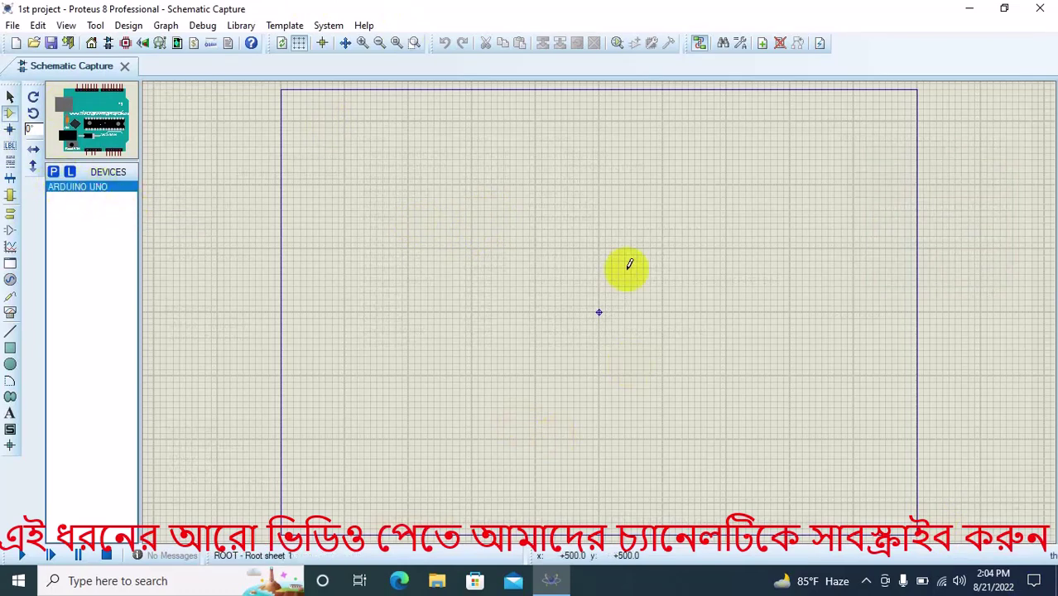
click(590, 230)
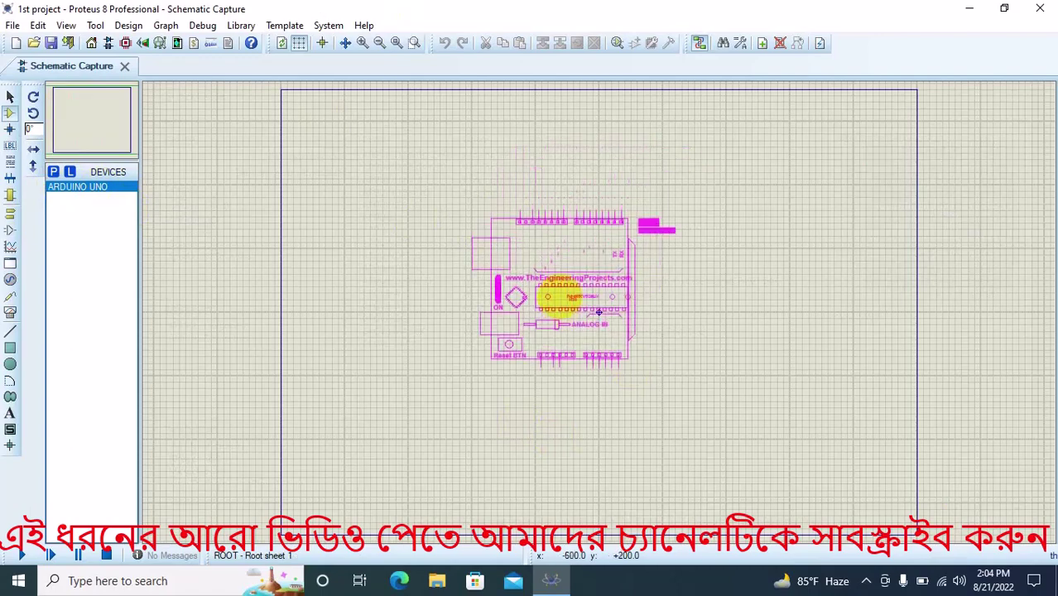
click(560, 295)
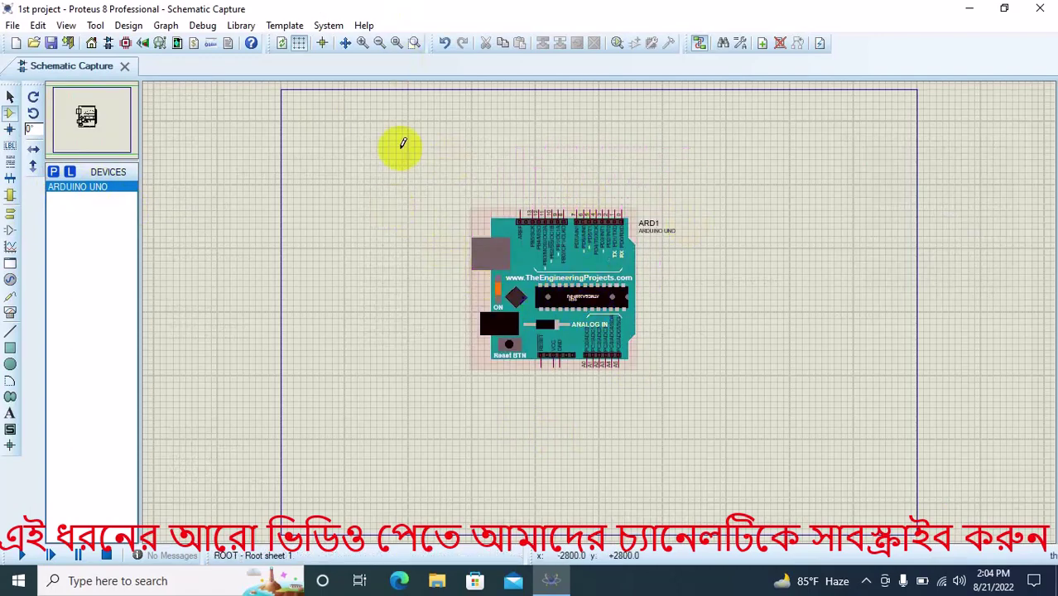
Rotate the placed ARDUINO UNO board clockwise and deselect it.
right_click(555, 352)
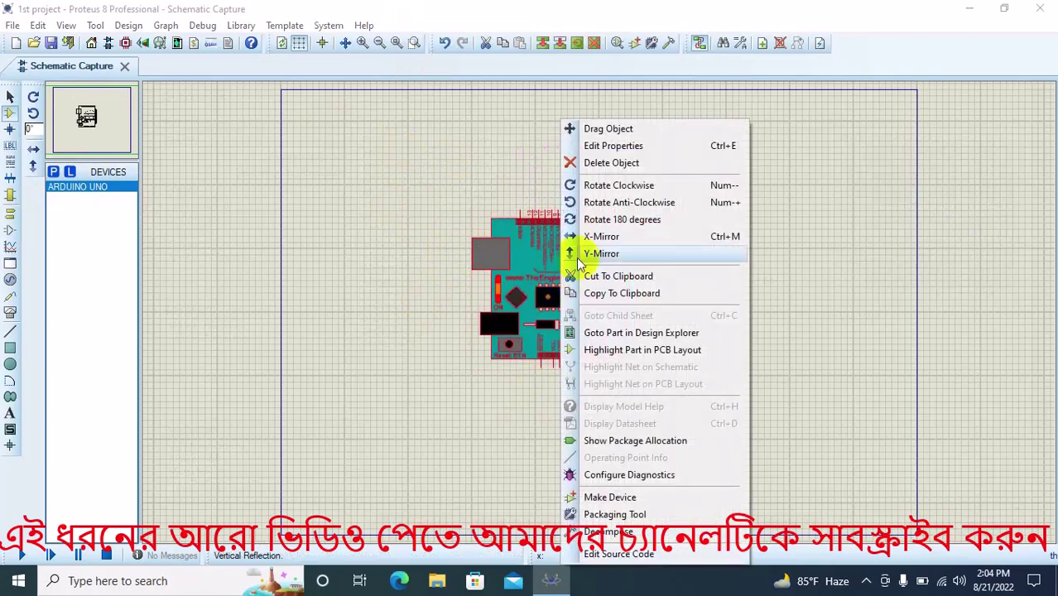
click(595, 185)
scroll(580, 298, up, 2)
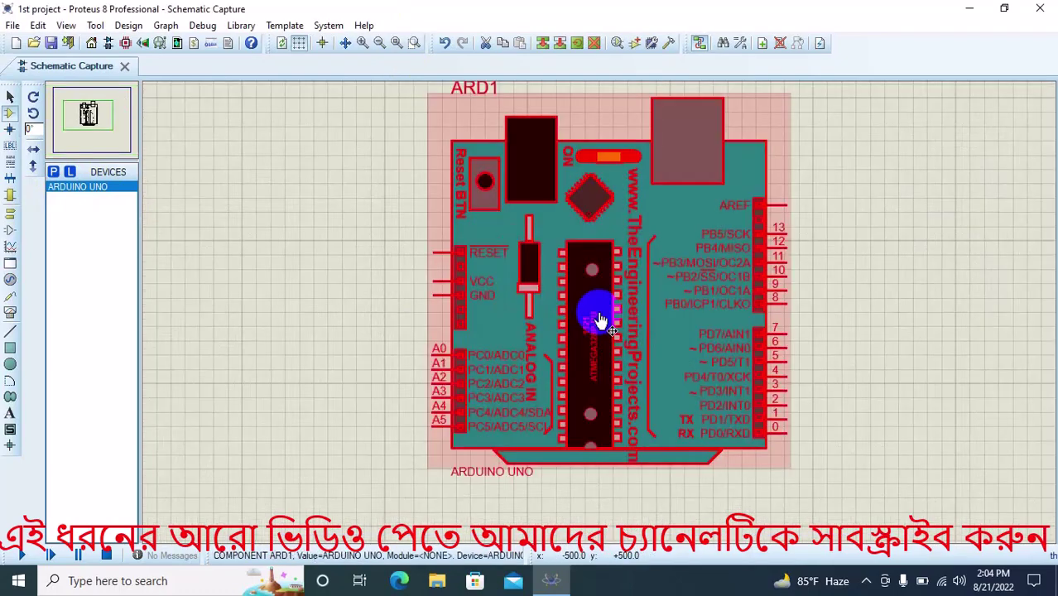
click(840, 302)
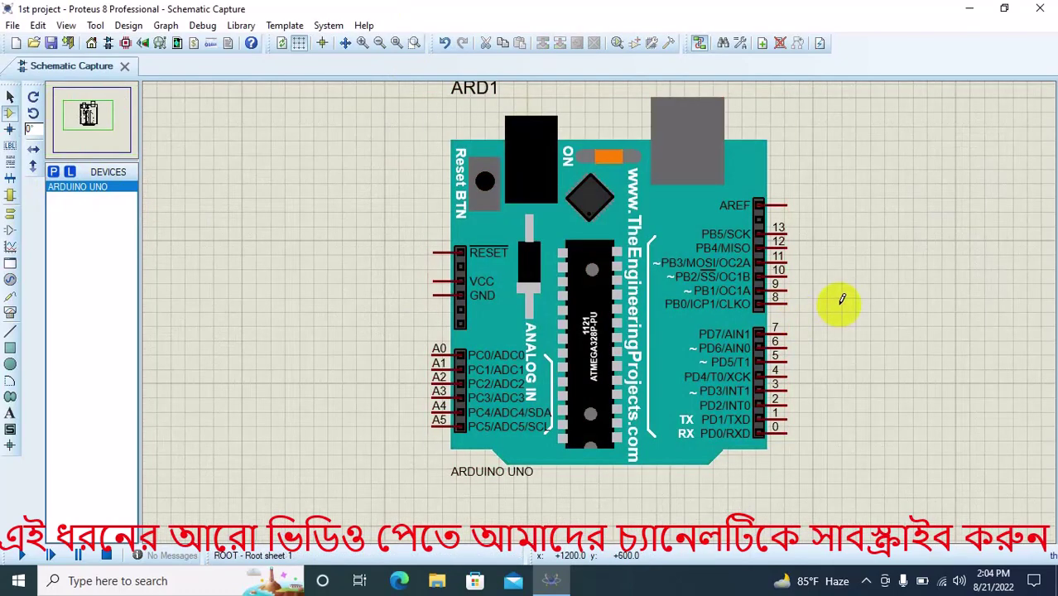